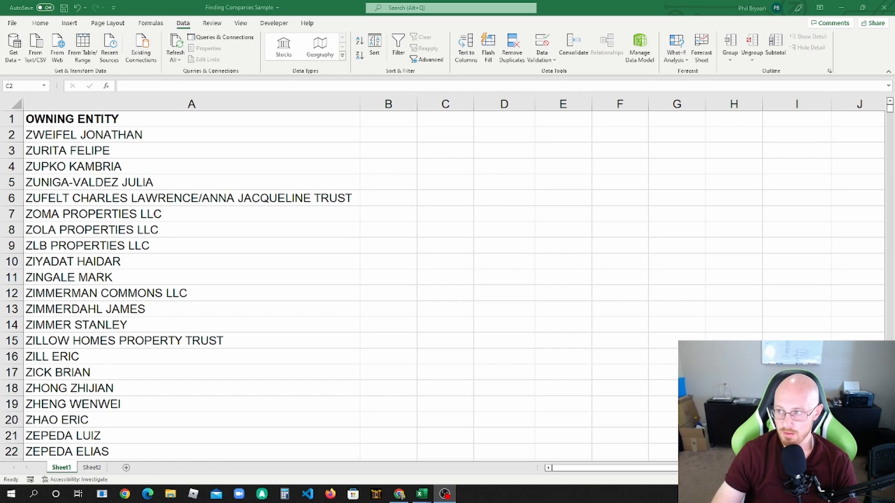
# Step: In the Labels column of Sheet2, label the Trust keyword as Trust and the LLC keyword as Company
pyautogui.hotkey('alt', 'Tab')
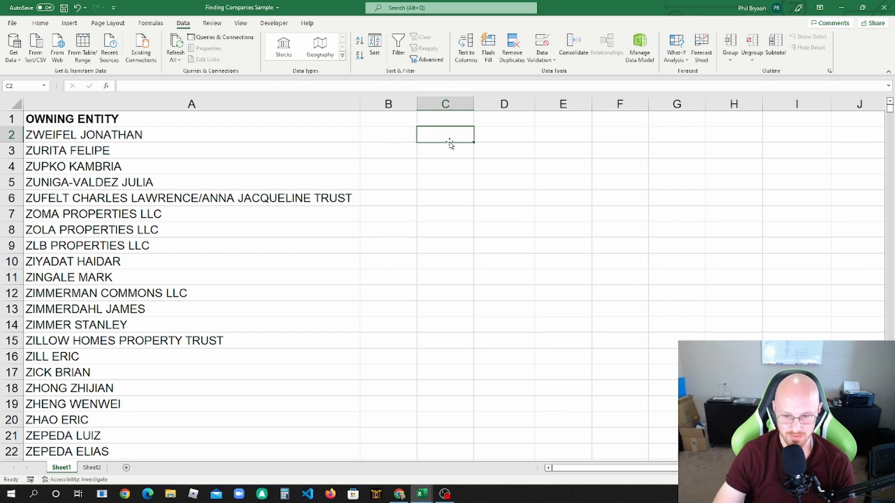
pyautogui.hotkey('ctrl', 'pagedown')
pyautogui.press('Up')
pyautogui.press('Up')
pyautogui.press('Up')
pyautogui.press('Up')
pyautogui.press('Up')
pyautogui.press('Up')
pyautogui.press('Up')
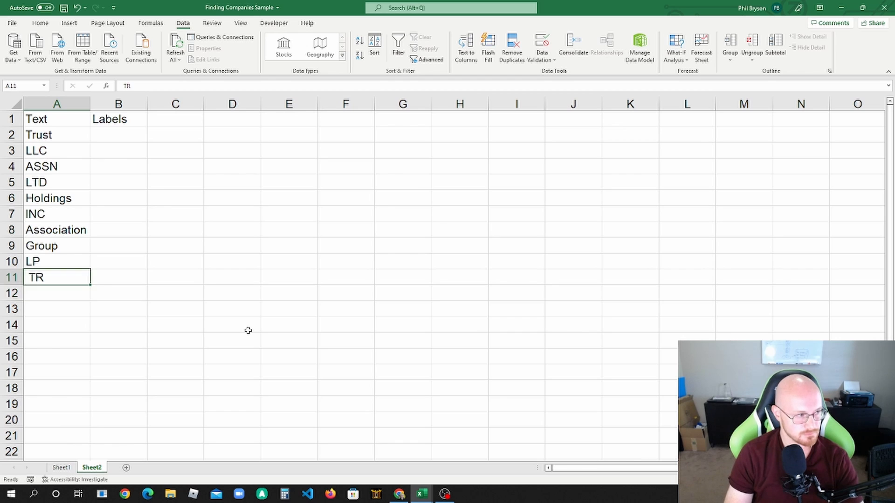
pyautogui.press('Up')
pyautogui.press('Up')
pyautogui.press('Up')
pyautogui.press('Right')
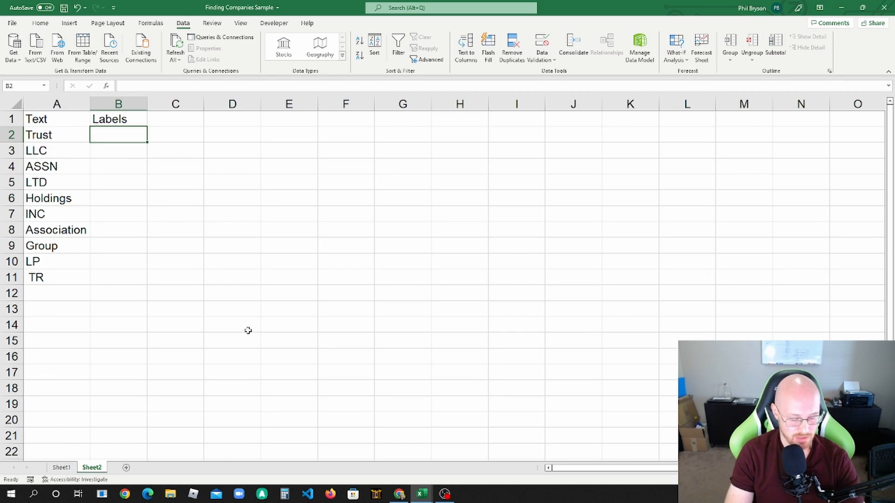
pyautogui.write('Trust')
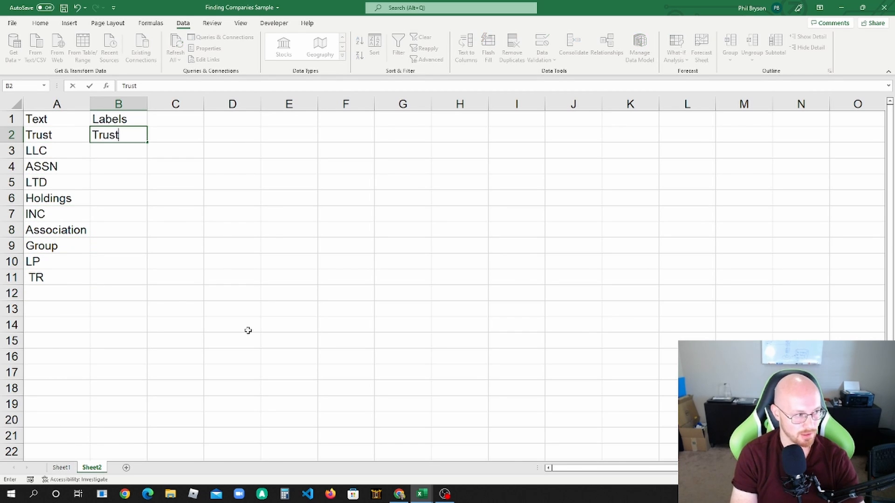
pyautogui.press('Return')
pyautogui.write('Company')
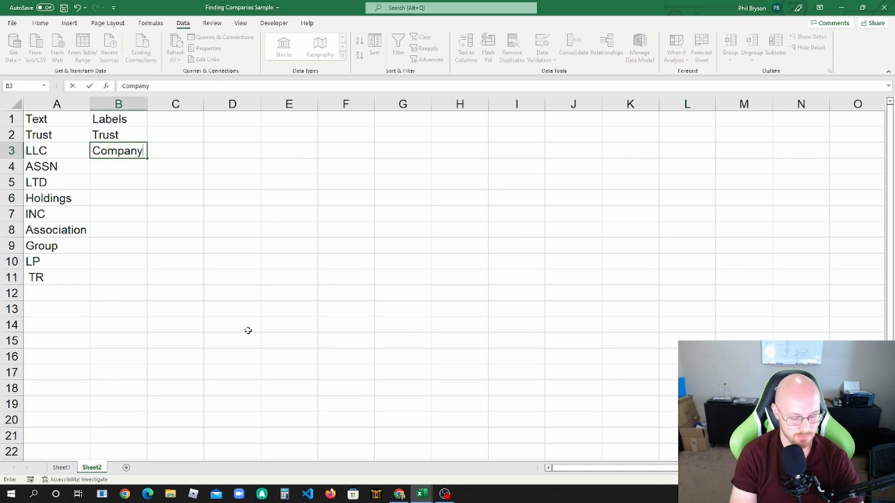
pyautogui.press('Return')
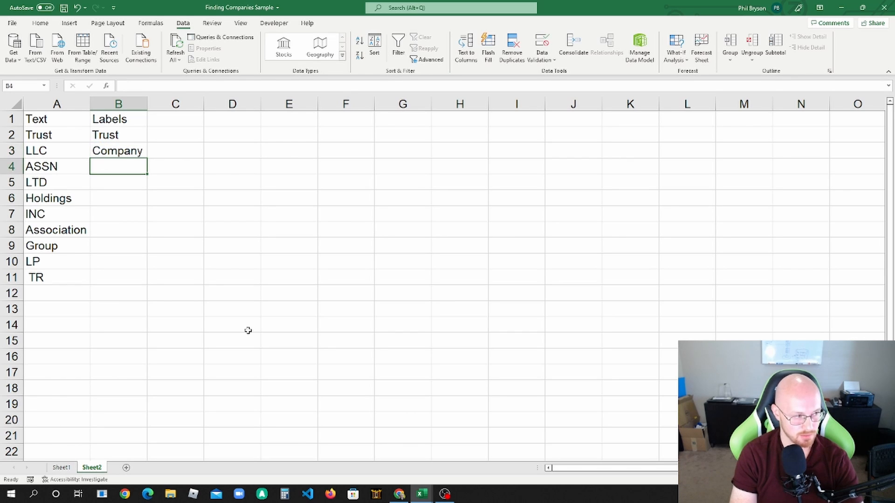
# Step: Label the ASSN and Association keywords as Association, and the LTD, Holdings and INC keywords as Company
pyautogui.write('Association')
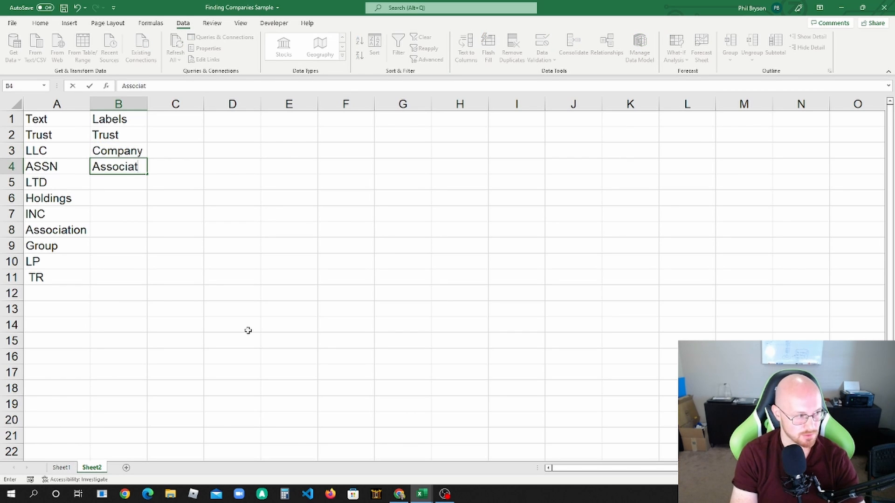
pyautogui.press('Return')
pyautogui.write('C')
pyautogui.press('Return')
pyautogui.write('C')
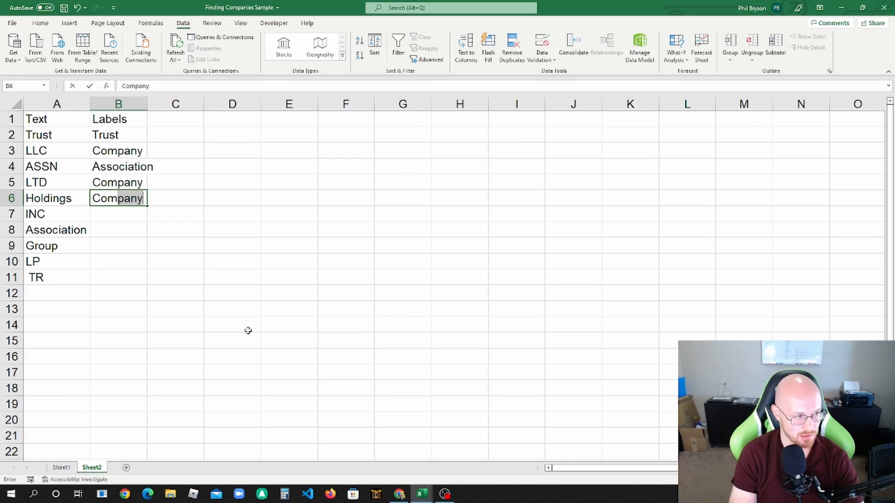
pyautogui.press('Return')
pyautogui.write('C')
pyautogui.press('Return')
pyautogui.write('Association')
pyautogui.press('Return')
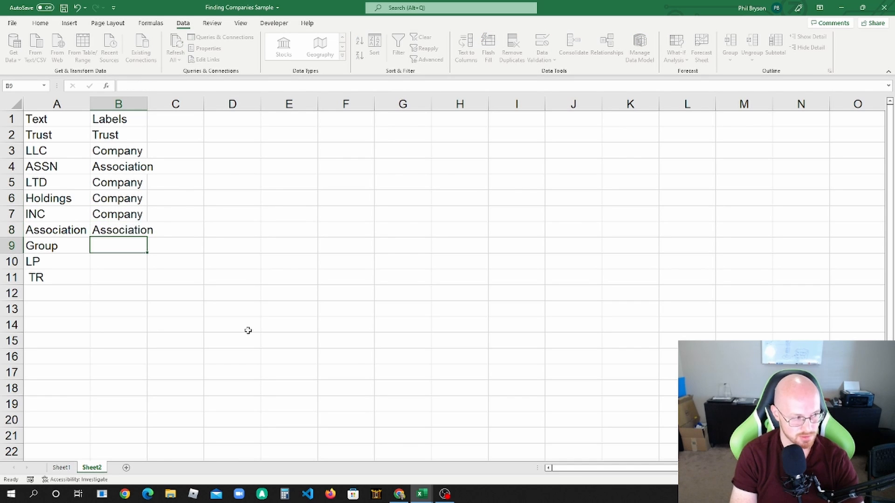
# Step: Label the Group and LP keywords as Company and the TR keyword as Trust
pyautogui.write('Company')
pyautogui.press('Return')
pyautogui.write('Com')
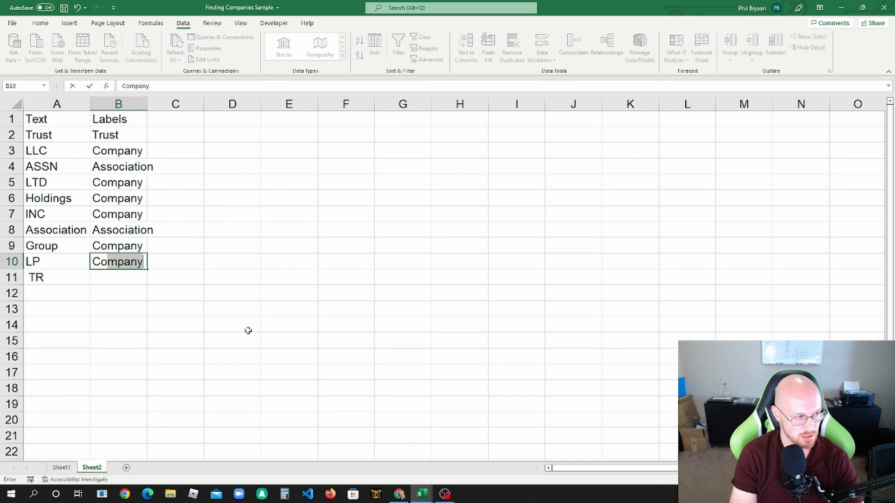
pyautogui.press('Return')
pyautogui.write('Trust')
pyautogui.press('Return')
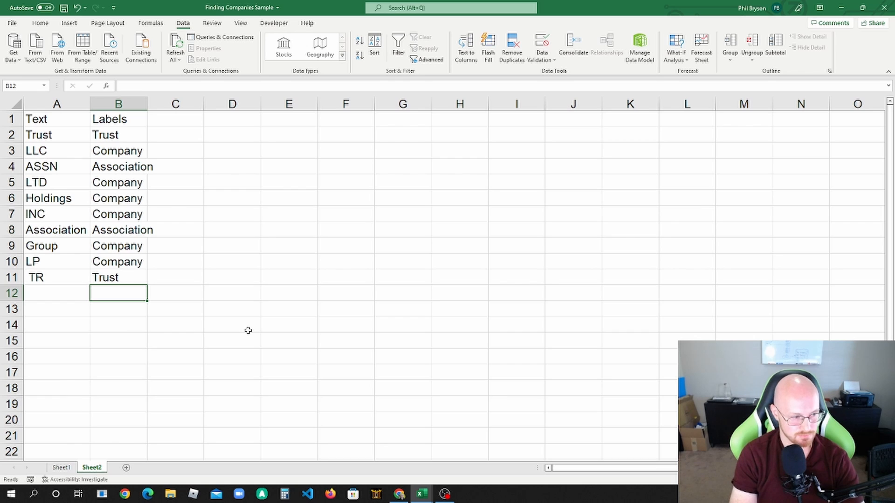
pyautogui.click(147, 270)
pyautogui.moveTo(76, 136); pyautogui.dragTo(75, 286)
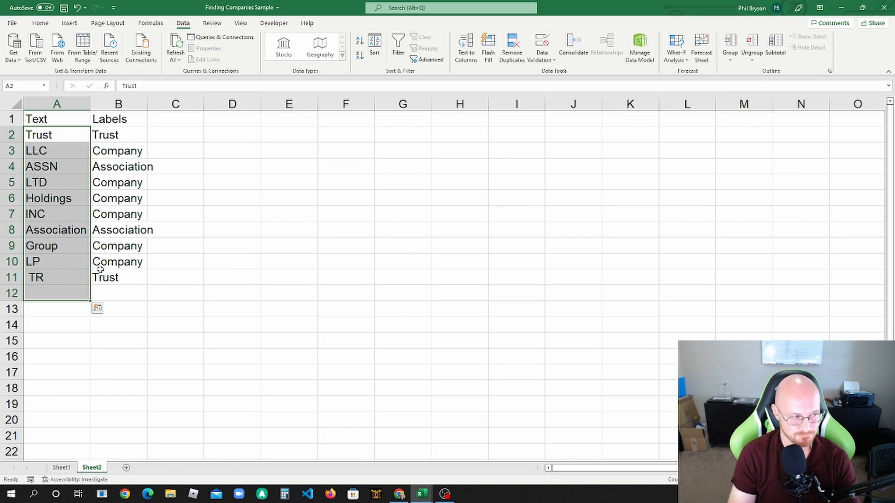
pyautogui.click(161, 267)
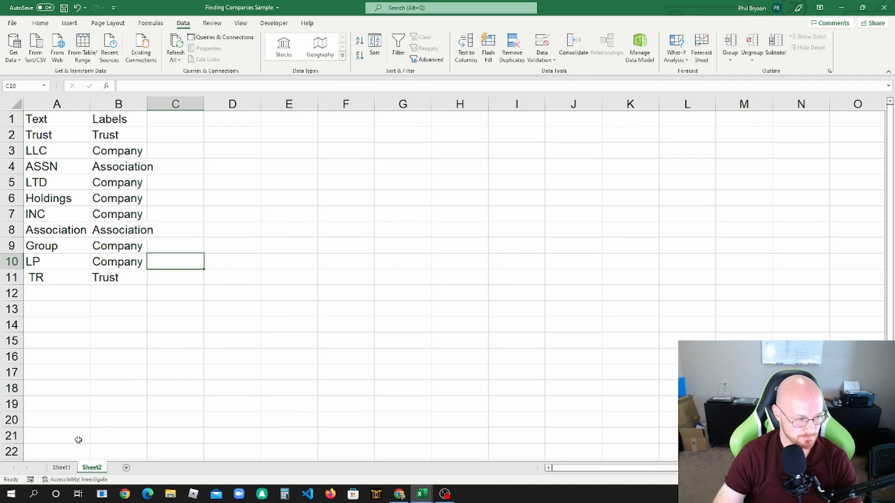
pyautogui.click(116, 372)
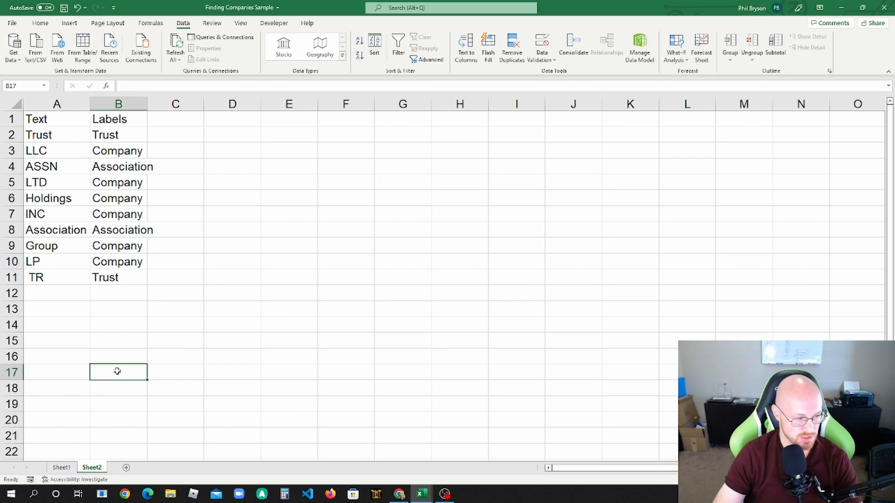
# Step: In cell B2 of Sheet1, start an INDEX formula with the absolute labels range Sheet2!$B$2:$B$11 as its array
pyautogui.click(68, 471)
pyautogui.write('=')
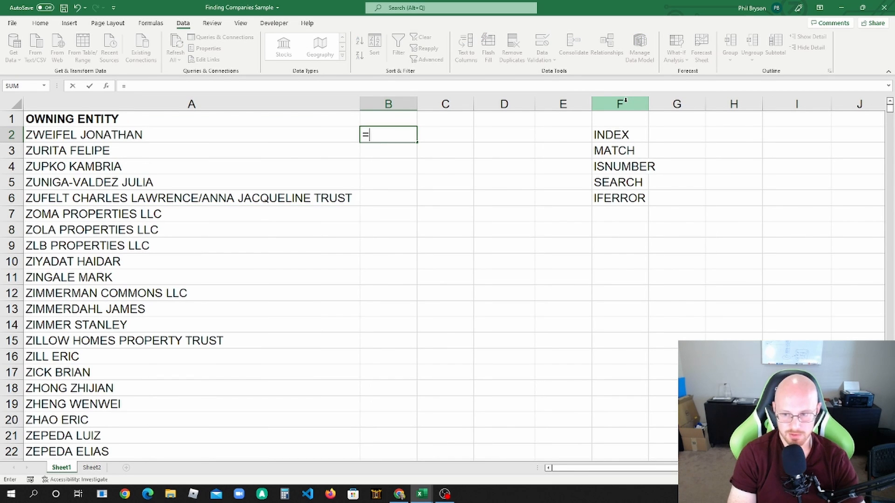
pyautogui.write('INDEX(')
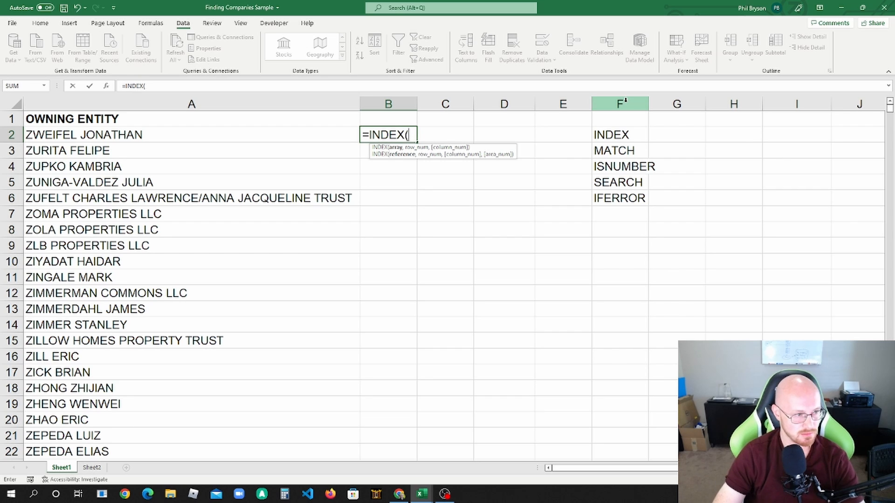
pyautogui.click(94, 468)
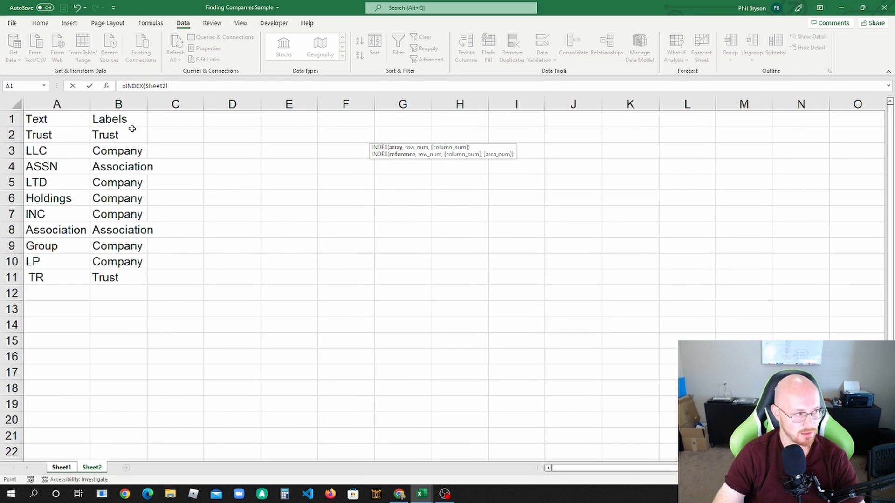
pyautogui.moveTo(106, 132); pyautogui.dragTo(122, 279)
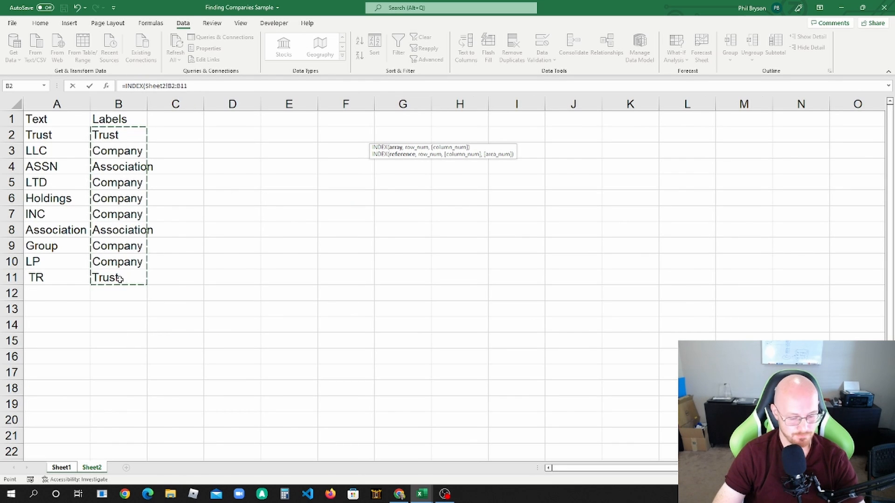
pyautogui.press('F4')
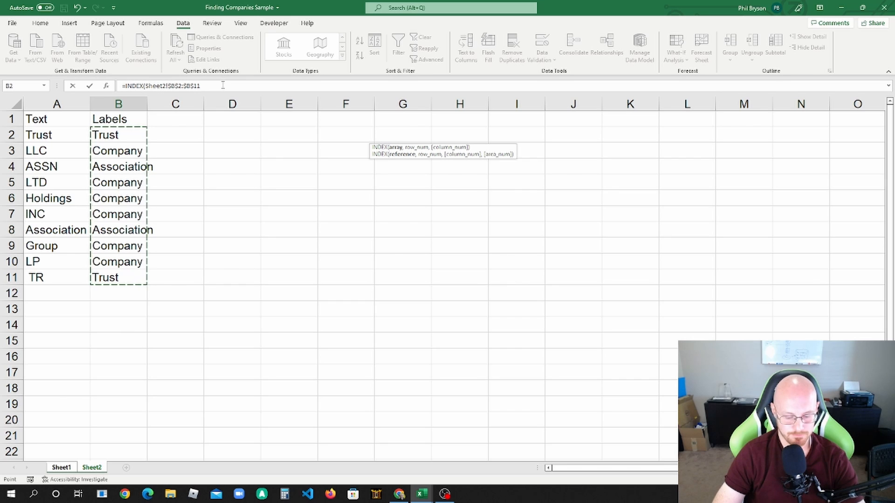
# Step: Add a MATCH function as INDEX's row number, with TRUE as lookup value and an ISNUMBER function opened as lookup array
pyautogui.write(',MATCH')
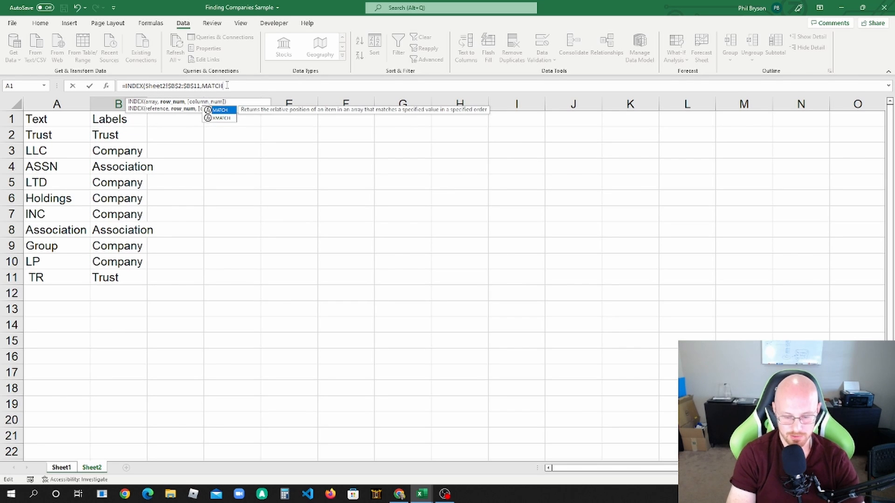
pyautogui.press('Tab')
pyautogui.write('TRU')
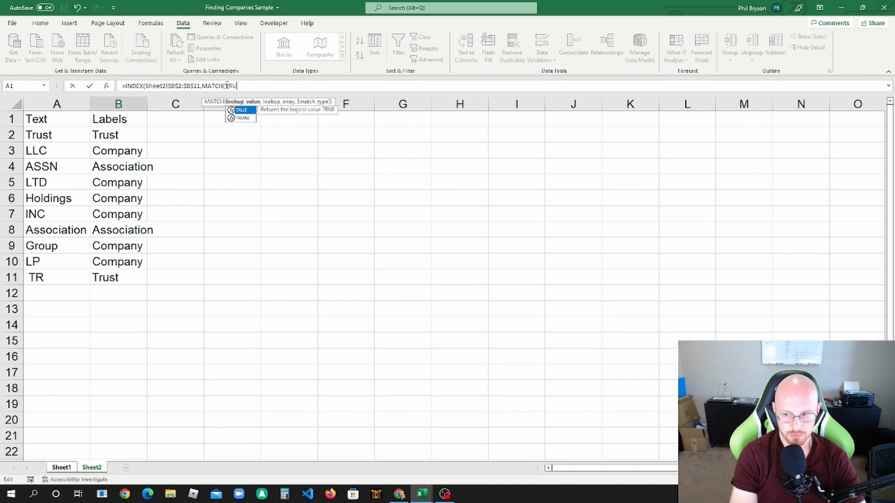
pyautogui.write('E,')
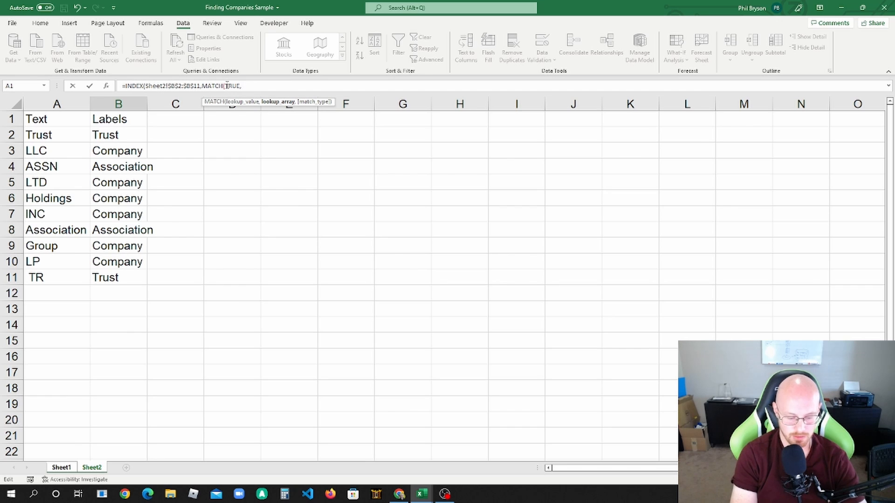
pyautogui.write('ISNUMBER')
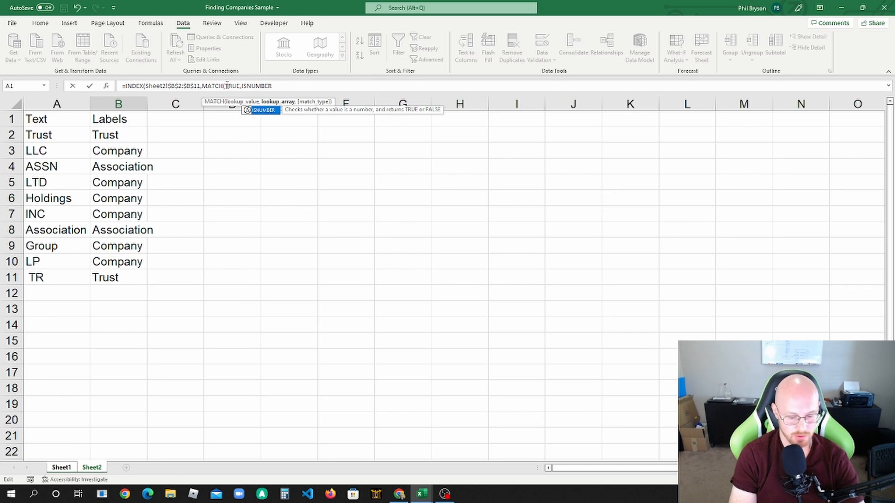
pyautogui.press('Tab')
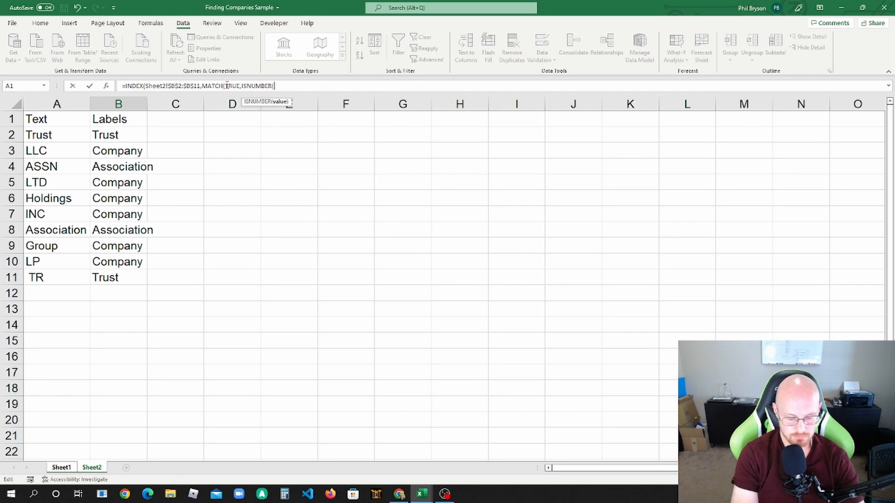
# Step: Nest a SEARCH function inside ISNUMBER with the absolute keyword range Sheet2!$A$2:$A$11 as its find text
pyautogui.write('SEARC')
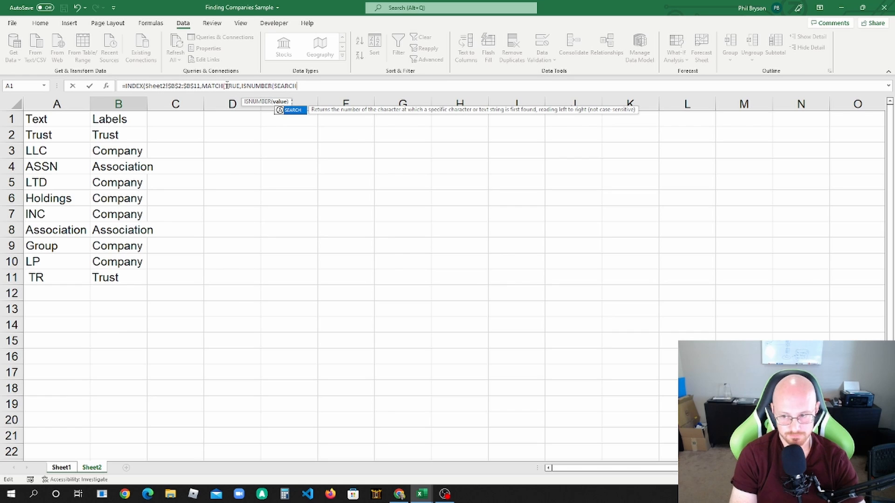
pyautogui.write('H')
pyautogui.press('Tab')
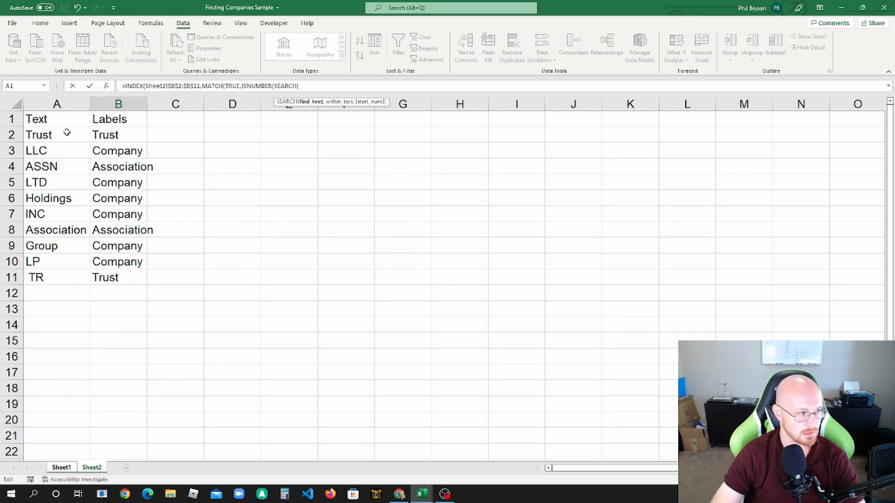
pyautogui.moveTo(66, 132); pyautogui.dragTo(63, 273)
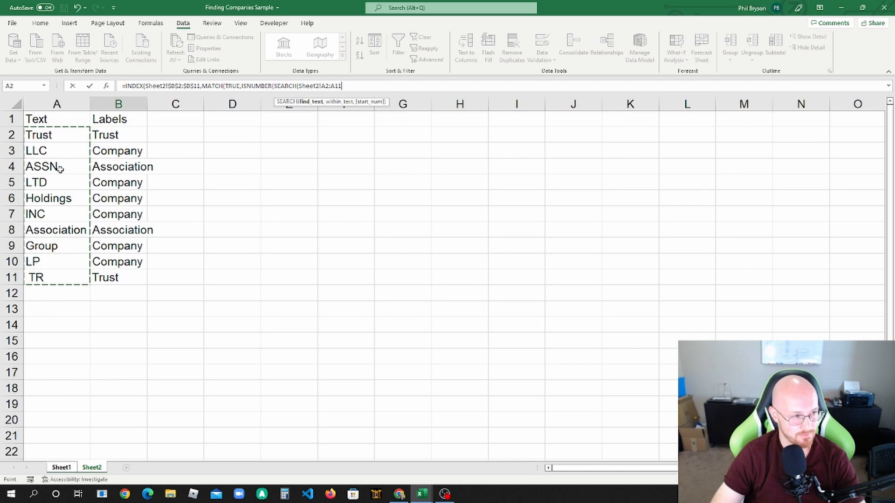
pyautogui.press('F4')
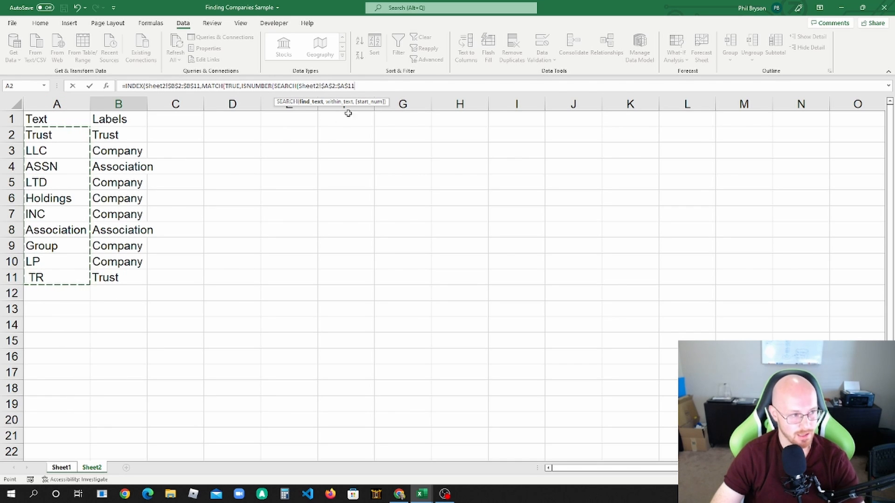
pyautogui.click(369, 89)
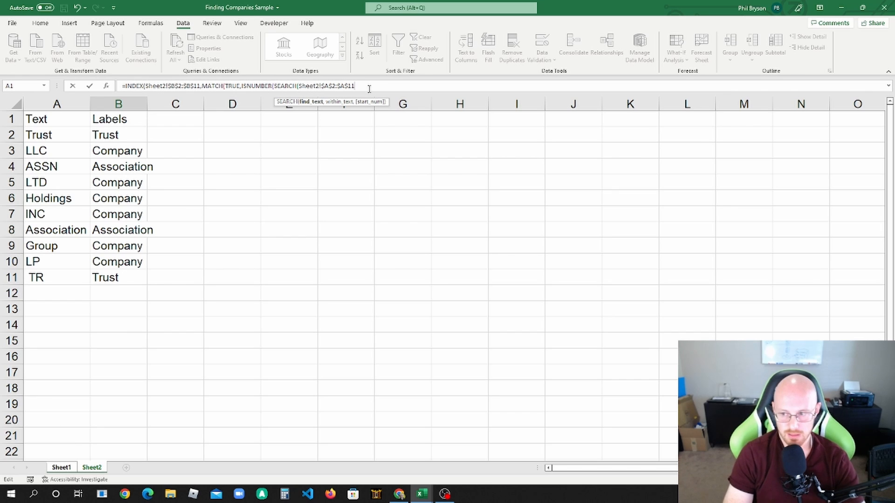
pyautogui.write(',')
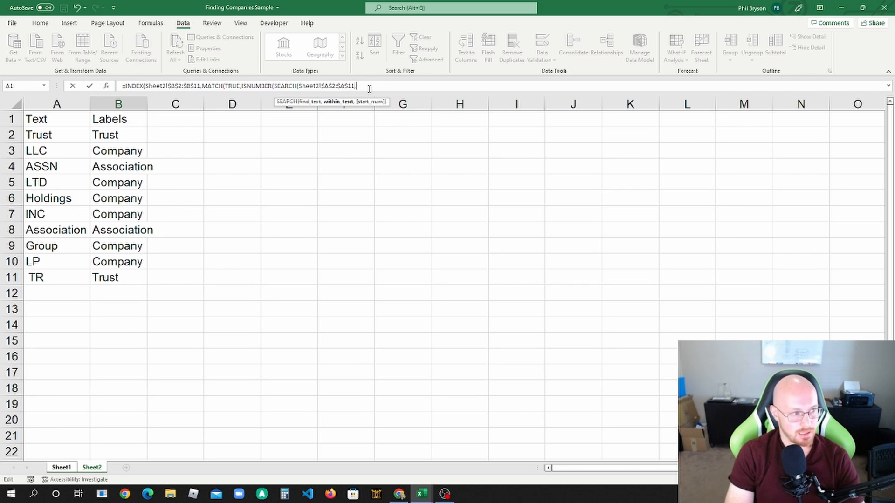
pyautogui.write('A2')
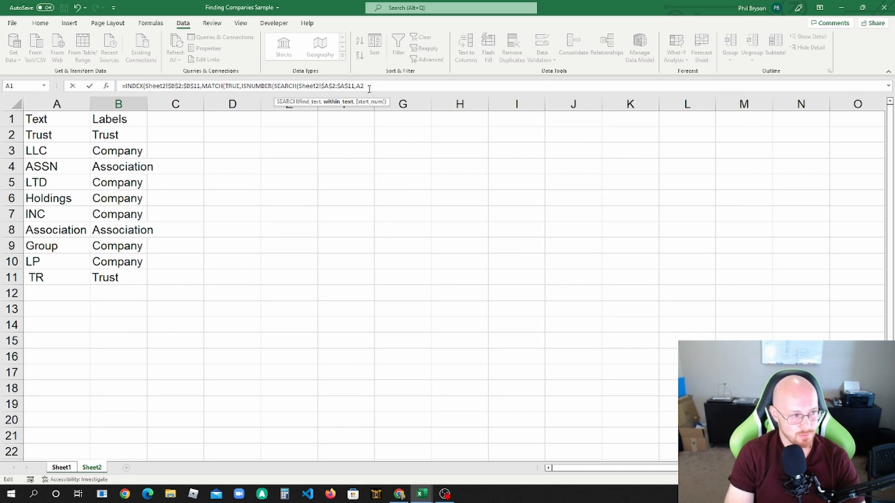
pyautogui.press('BackSpace')
pyautogui.press('BackSpace')
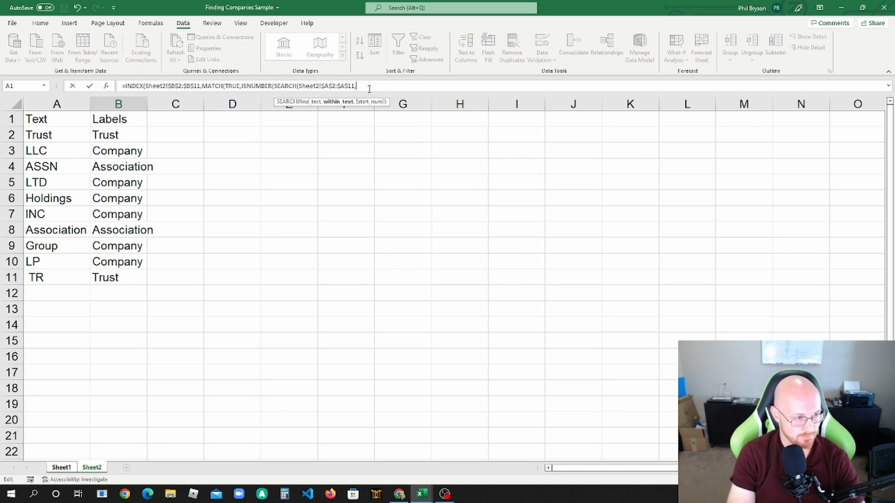
# Step: Set SEARCH's within-text argument to the owning entity in Sheet1 cell A2, as a relative reference without the sheet name
pyautogui.click(62, 468)
pyautogui.click(119, 135)
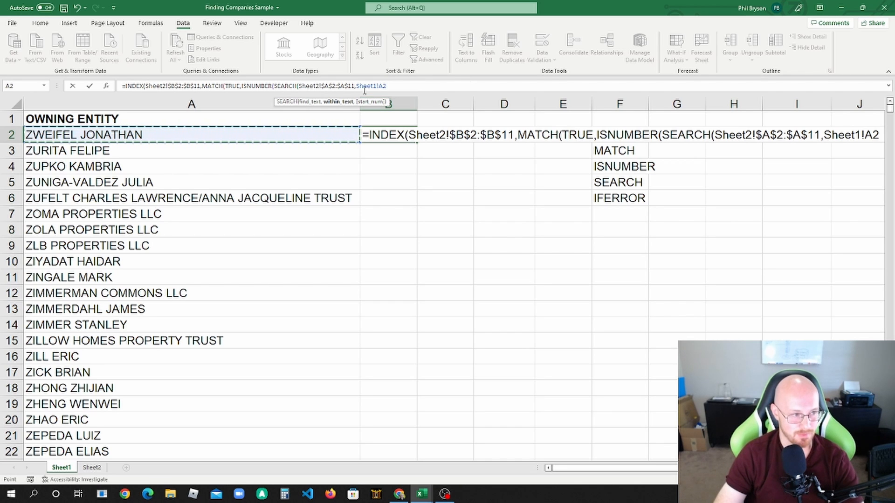
pyautogui.moveTo(380, 86); pyautogui.dragTo(356, 87)
pyautogui.press('BackSpace')
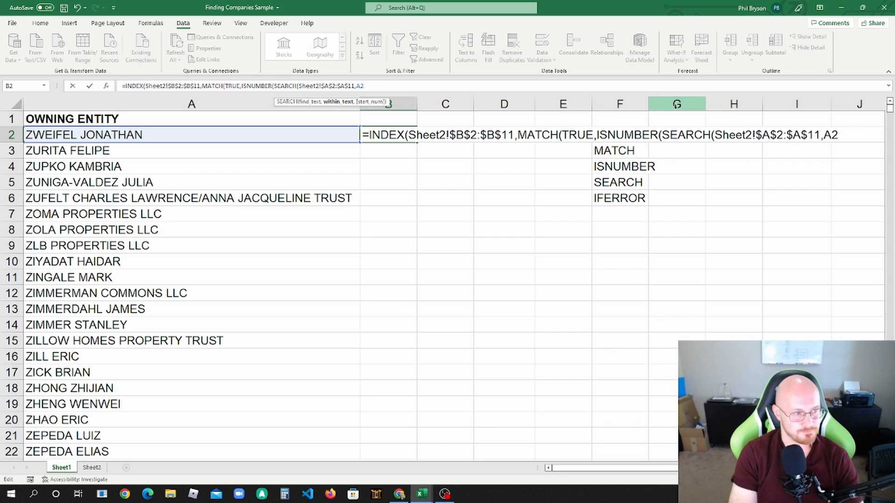
# Step: Complete the formula with exact match type 0 for MATCH and all closing parentheses, accepting the proposed correction
pyautogui.write(')),')
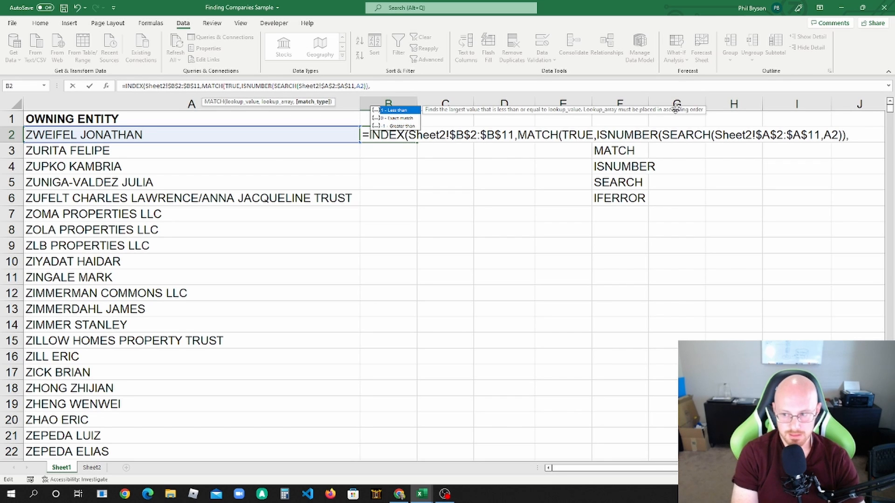
pyautogui.write('0)')
pyautogui.press('Return')
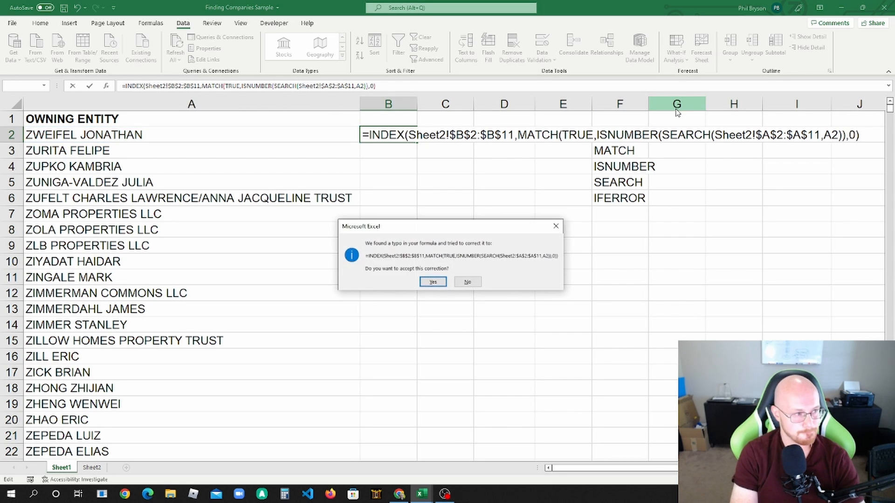
pyautogui.press('Return')
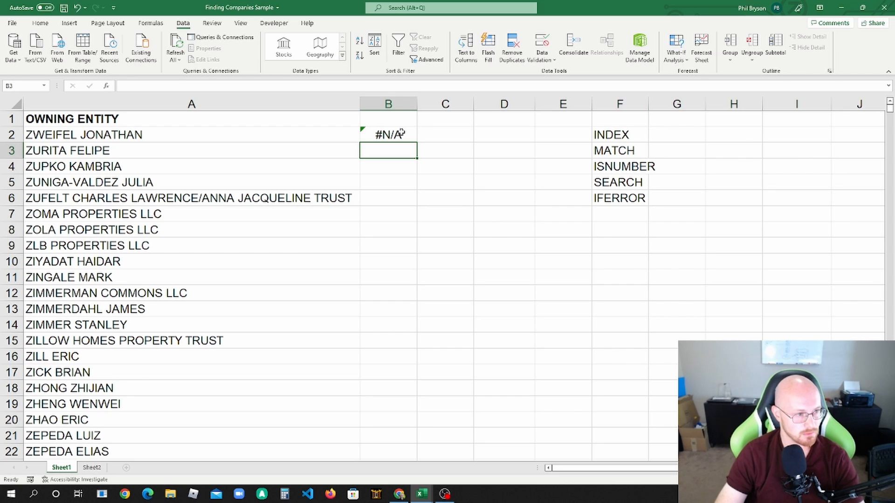
# Step: Check the completed formula in B2 and fill it down column B beside all owning entities
pyautogui.click(401, 134)
pyautogui.click(399, 84)
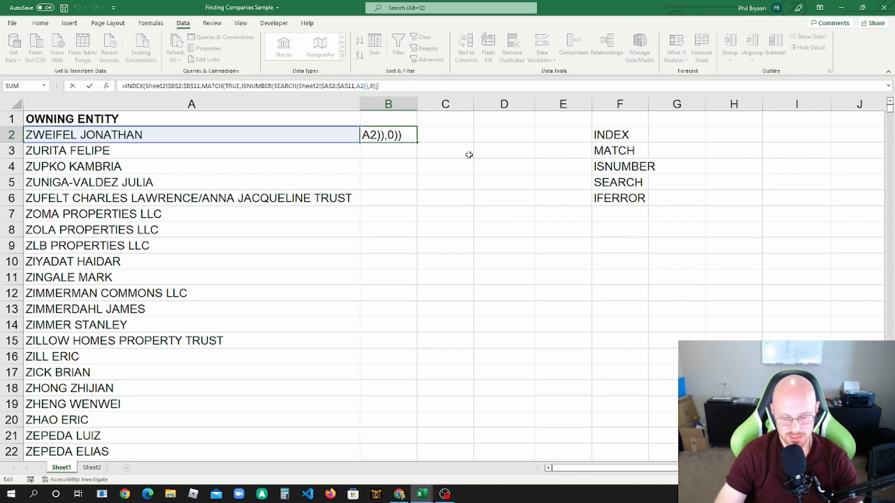
pyautogui.click(405, 146)
pyautogui.click(403, 137)
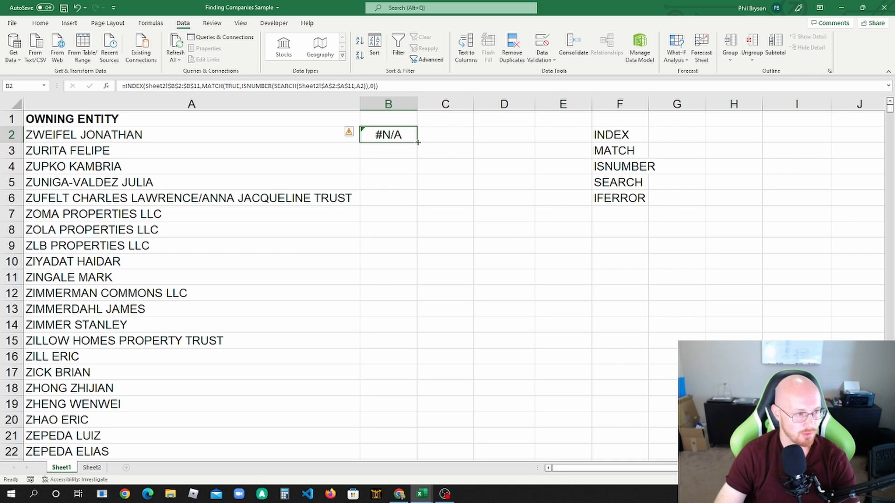
pyautogui.doubleClick(417, 142)
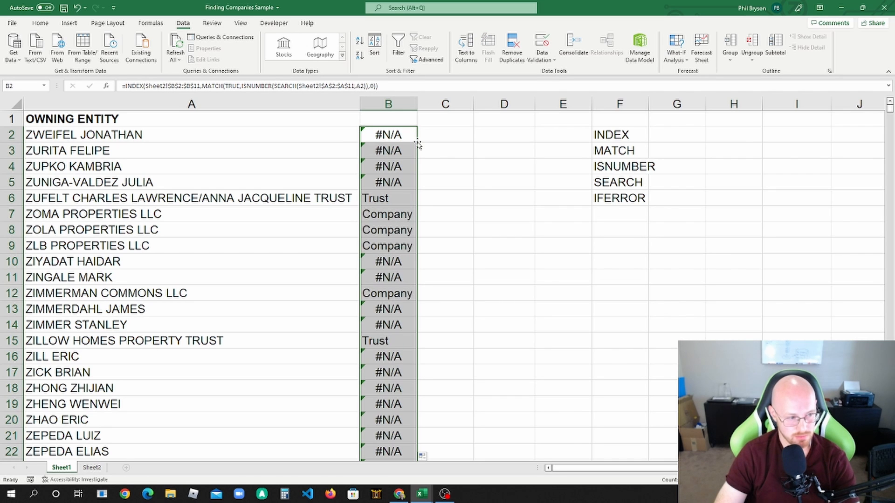
# Step: Examine whether the returned labels in column B match the trust, LLC, INC and TR keywords in the entity names
pyautogui.moveTo(323, 201)
pyautogui.mouseDown()
pyautogui.moveTo(327, 230)
pyautogui.moveTo(326, 198)
pyautogui.mouseUp()
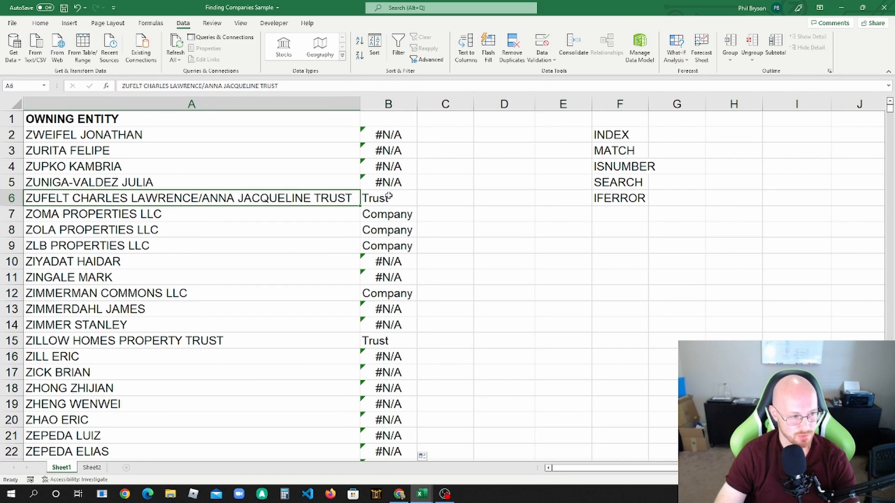
pyautogui.click(390, 197)
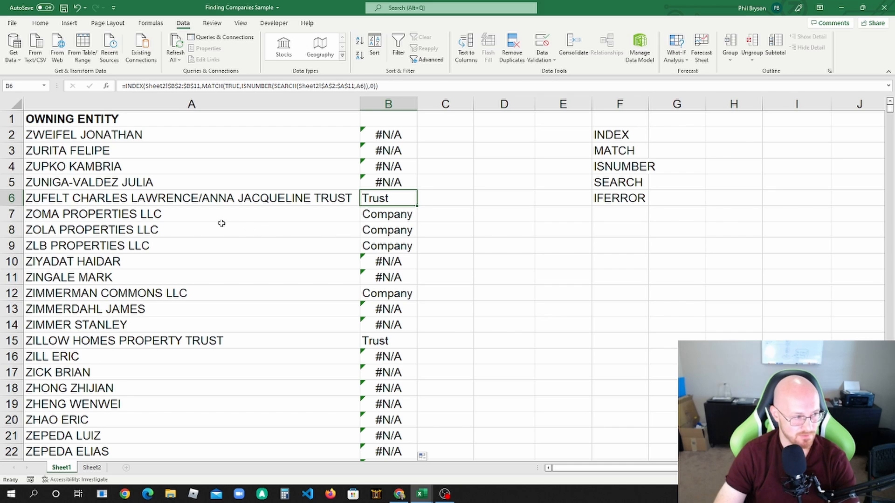
pyautogui.click(208, 217)
pyautogui.click(380, 215)
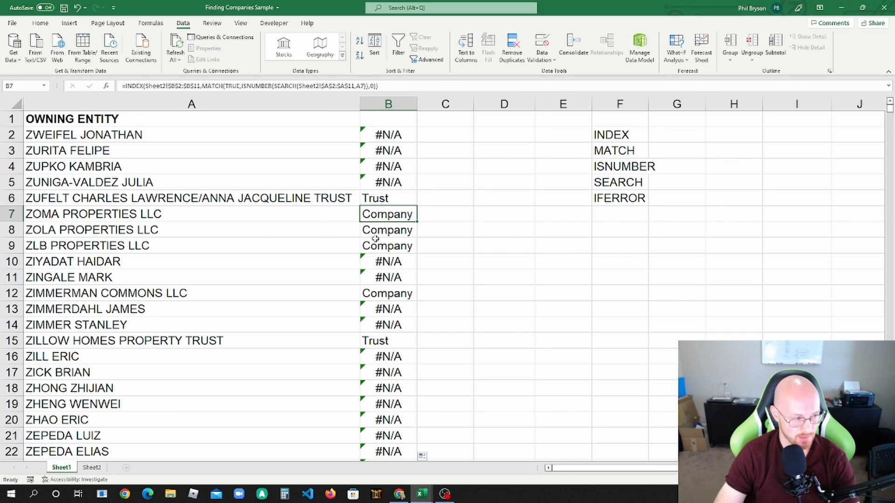
pyautogui.scroll(-6, 397, 335)
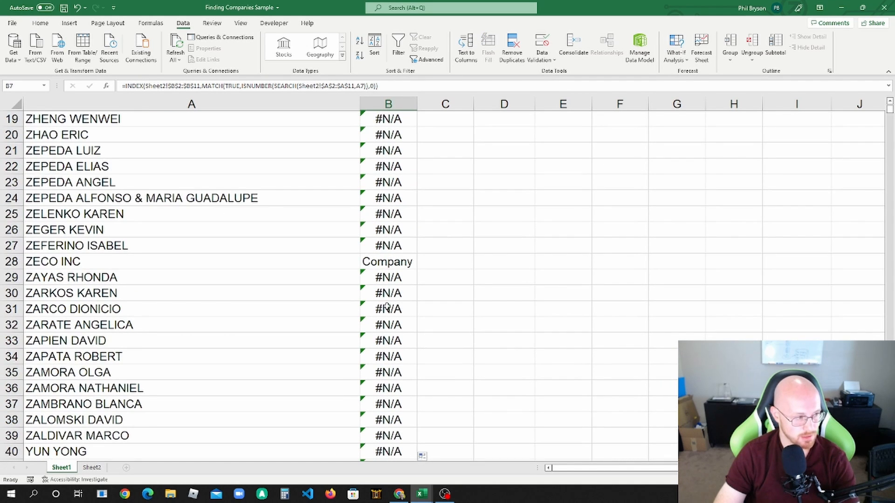
pyautogui.click(129, 260)
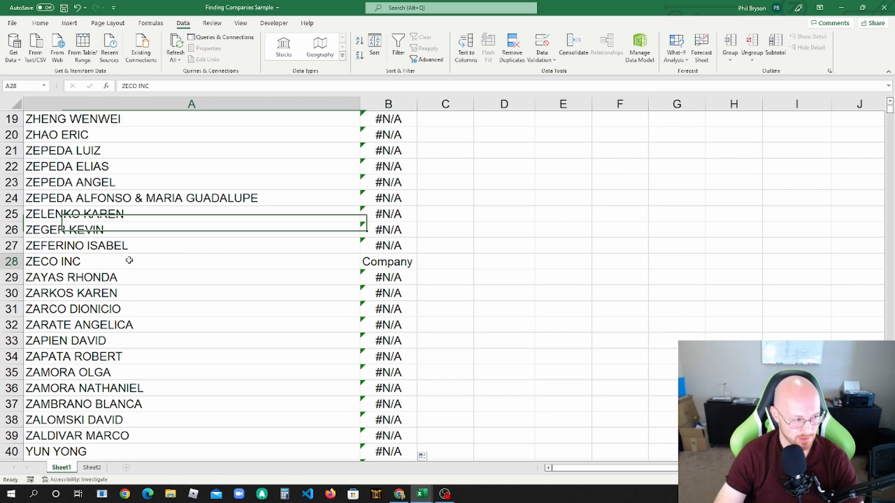
pyautogui.click(375, 259)
pyautogui.scroll(-6, 377, 241)
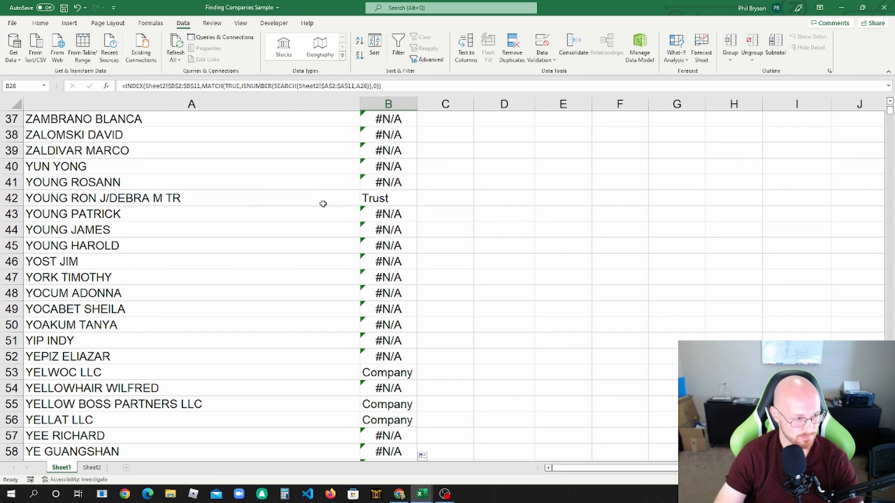
pyautogui.click(260, 202)
pyautogui.click(386, 199)
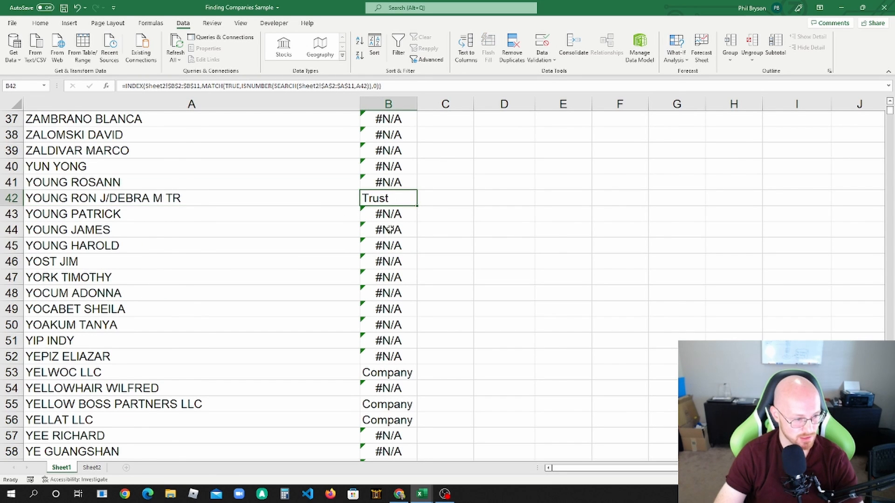
pyautogui.scroll(-3, 389, 229)
pyautogui.moveTo(331, 232); pyautogui.dragTo(373, 231)
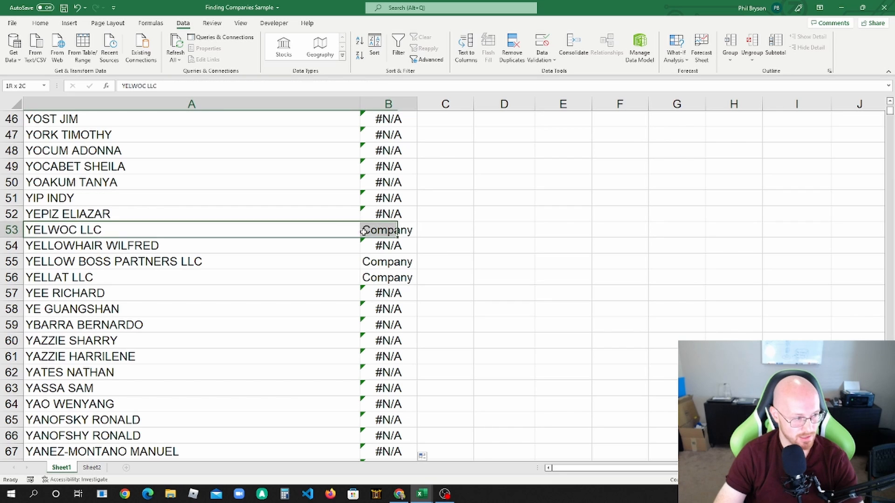
pyautogui.moveTo(342, 276); pyautogui.dragTo(376, 277)
pyautogui.click(376, 260)
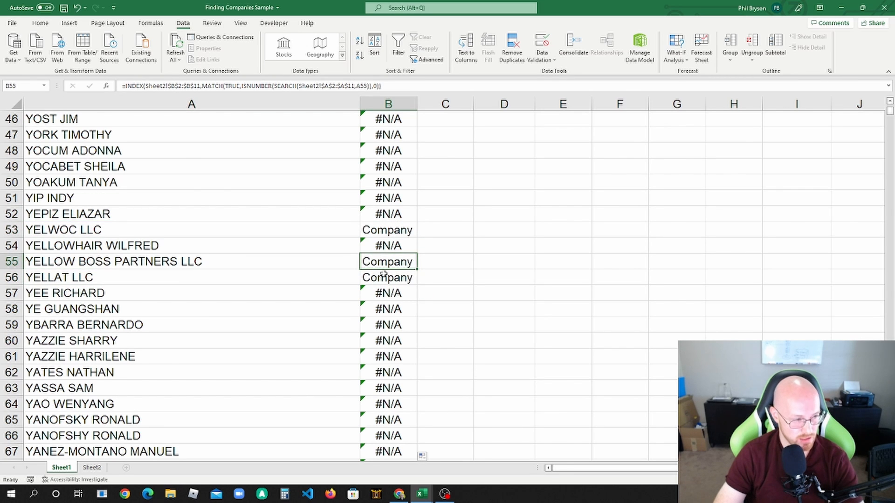
pyautogui.scroll(15, 379, 270)
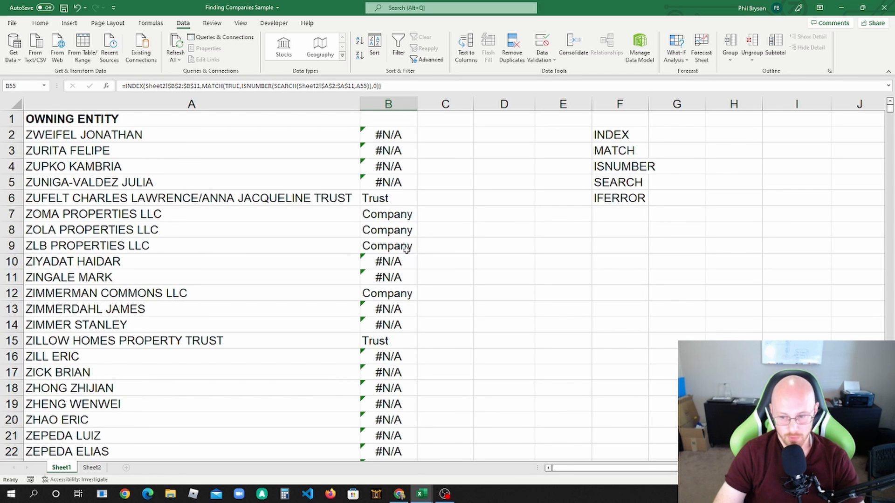
# Step: Wrap the formula in B2 in IFERROR with an empty string "" as the value if error
pyautogui.click(382, 136)
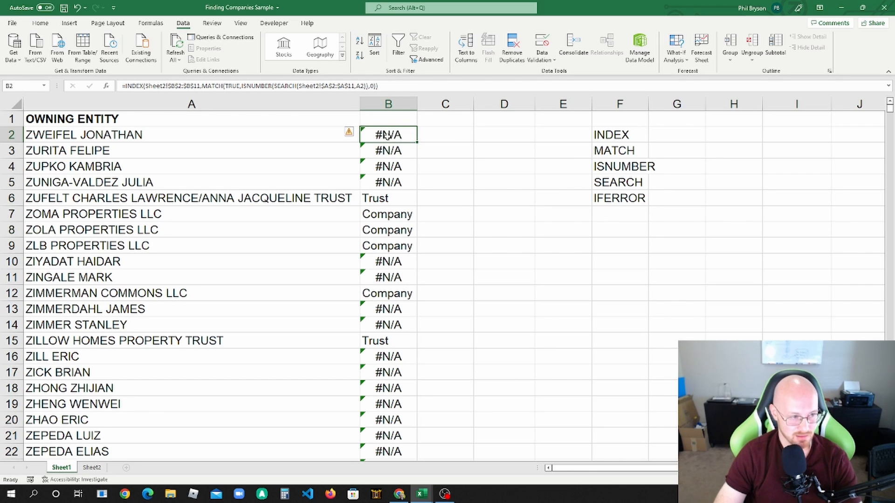
pyautogui.click(128, 85)
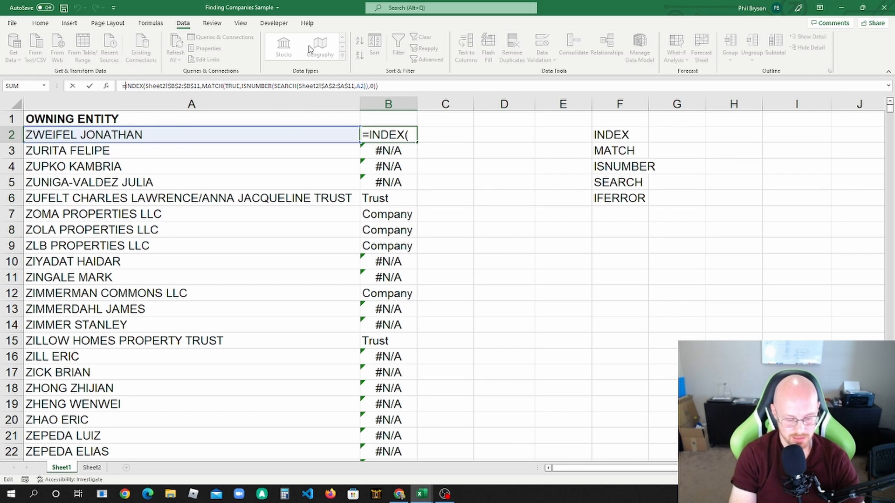
pyautogui.write('IFERROR(INDEX')
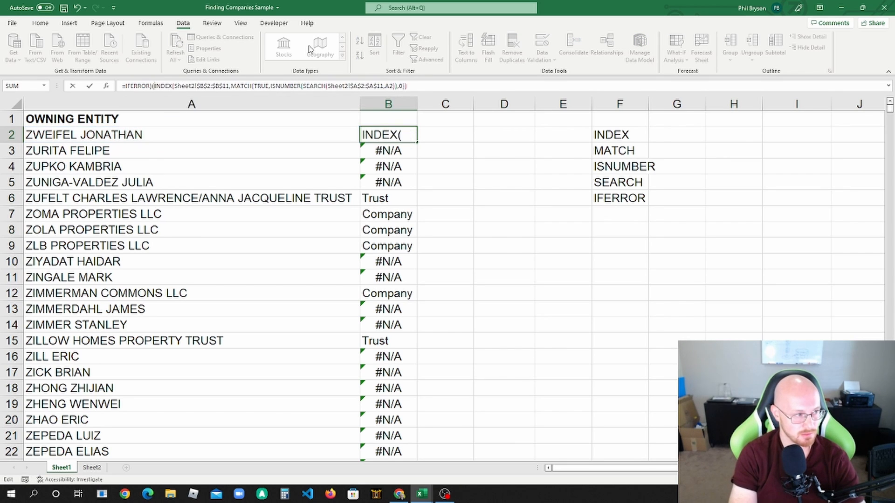
pyautogui.write('(')
pyautogui.press('BackSpace')
pyautogui.press('BackSpace')
pyautogui.write('(')
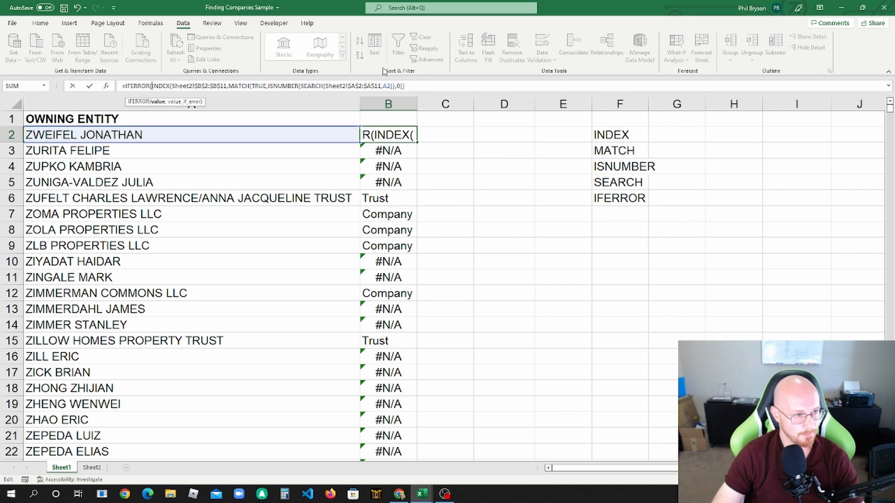
pyautogui.click(423, 86)
pyautogui.write(',')
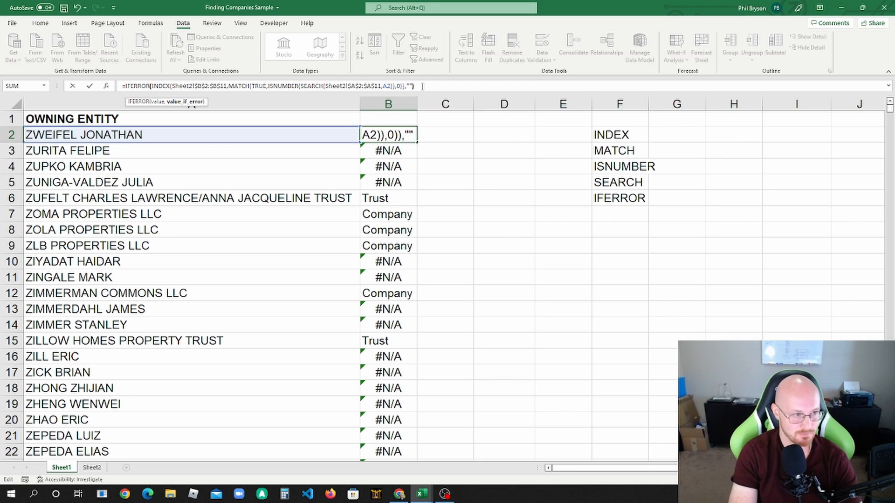
pyautogui.hotkey('ctrl', 'Return')
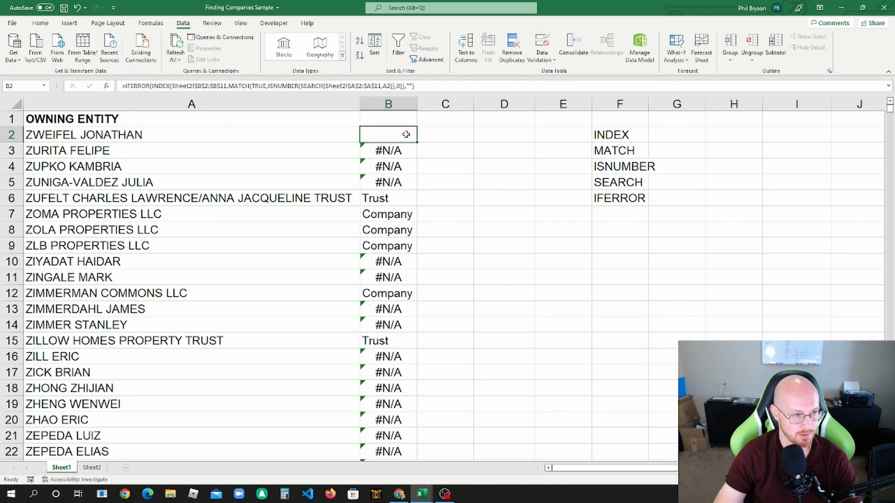
# Step: Fill the IFERROR formula from B2 down column B and review the labels along the list
pyautogui.doubleClick(418, 142)
pyautogui.click(401, 204)
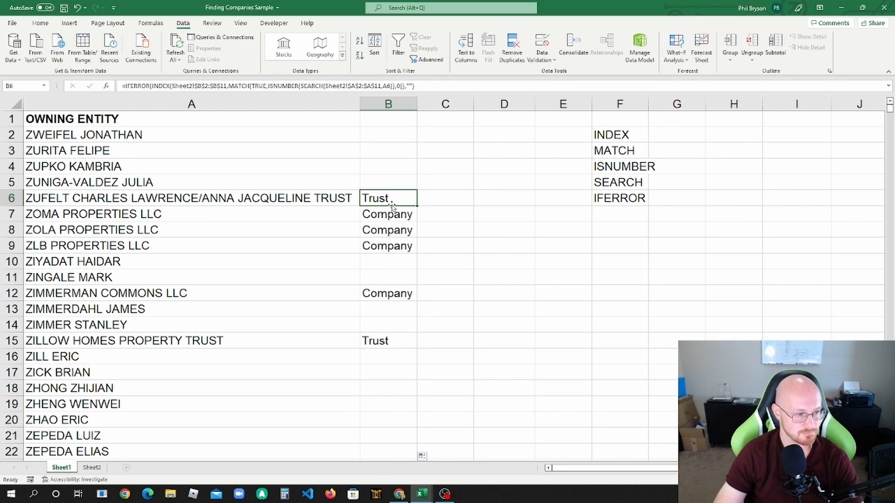
pyautogui.scroll(-8, 396, 214)
pyautogui.scroll(-20, 396, 214)
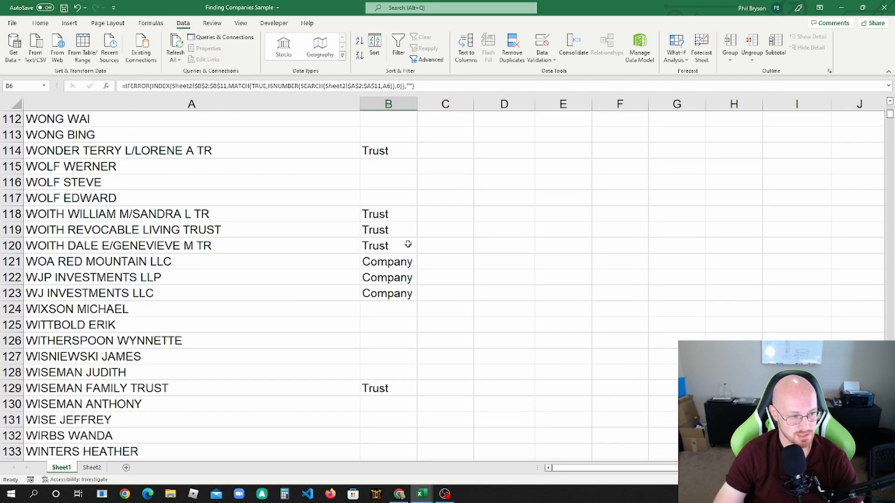
pyautogui.scroll(-18, 396, 271)
pyautogui.scroll(19, 394, 275)
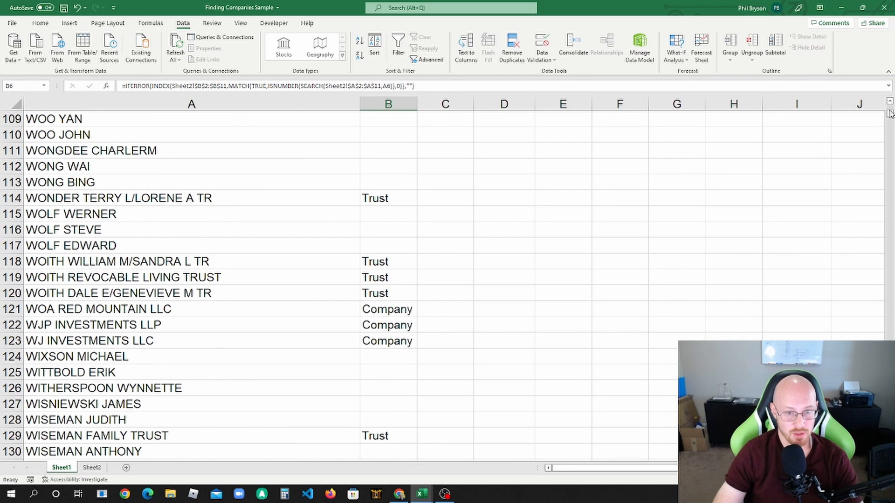
pyautogui.moveTo(890, 113); pyautogui.dragTo(889, 103)
pyautogui.click(440, 182)
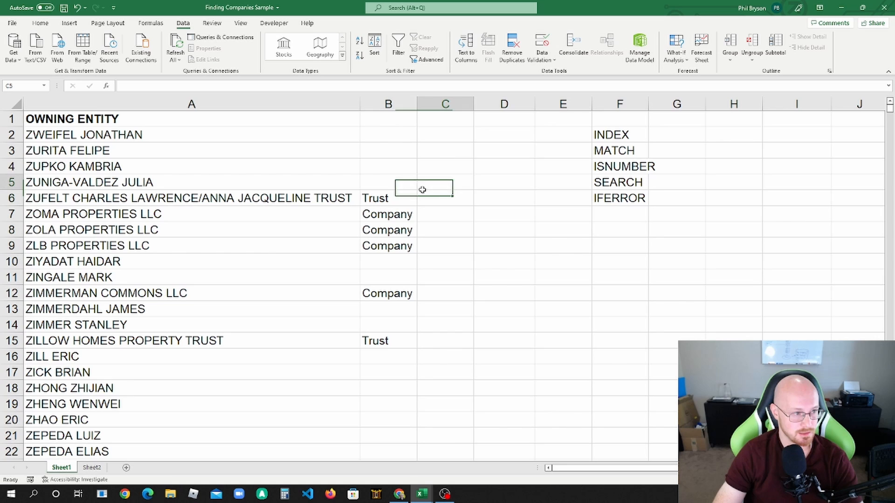
# Step: Enter the header Labels in B1 and add filters to the header cells A1:B1
pyautogui.click(406, 122)
pyautogui.write('Labels')
pyautogui.press('Return')
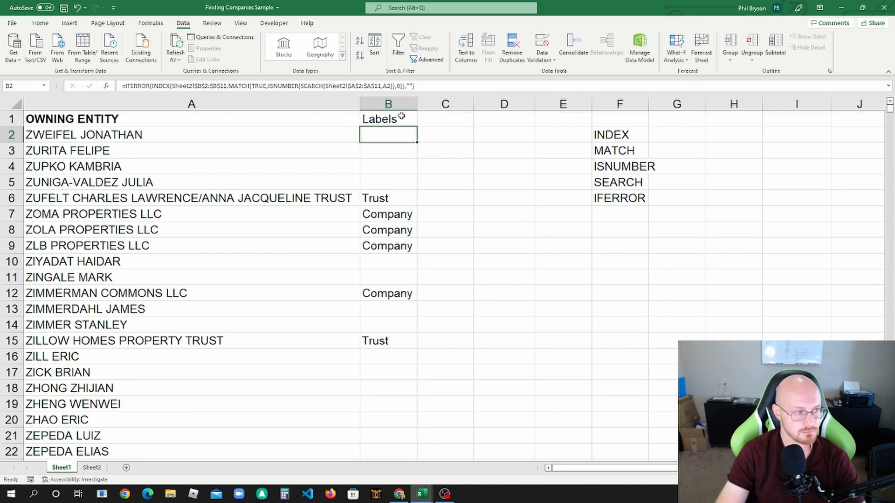
pyautogui.moveTo(355, 118); pyautogui.dragTo(392, 120)
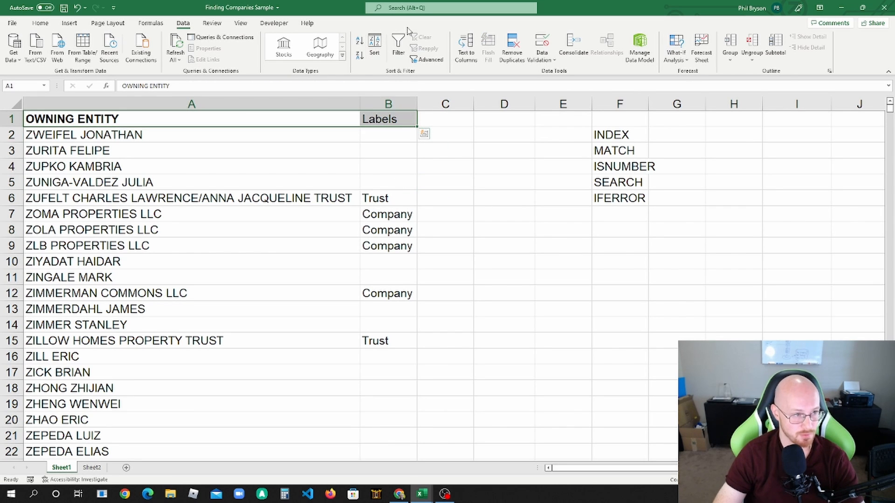
pyautogui.click(399, 46)
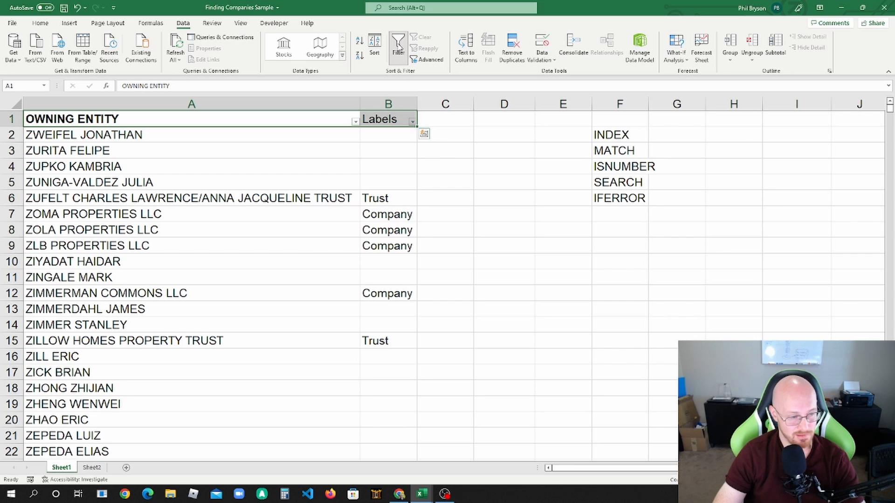
pyautogui.click(404, 149)
# Step: Sort the entity list by the Labels column from A to Z
pyautogui.click(413, 120)
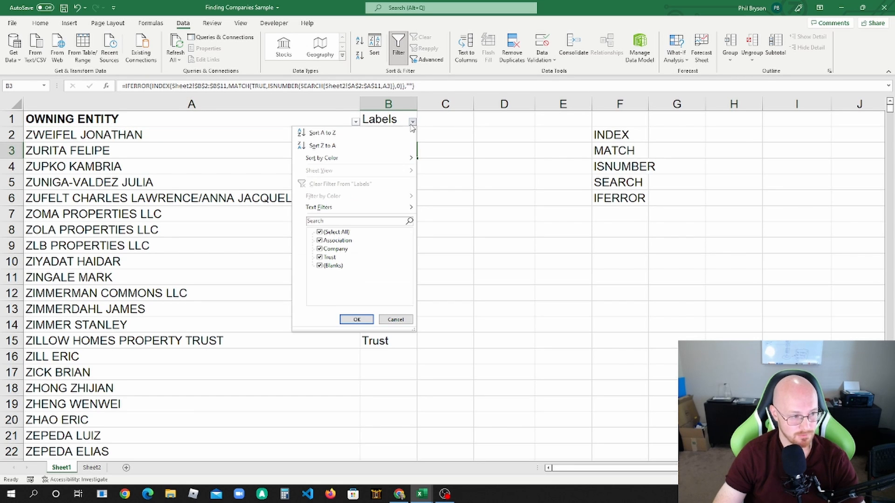
pyautogui.click(320, 232)
pyautogui.click(320, 265)
pyautogui.click(357, 320)
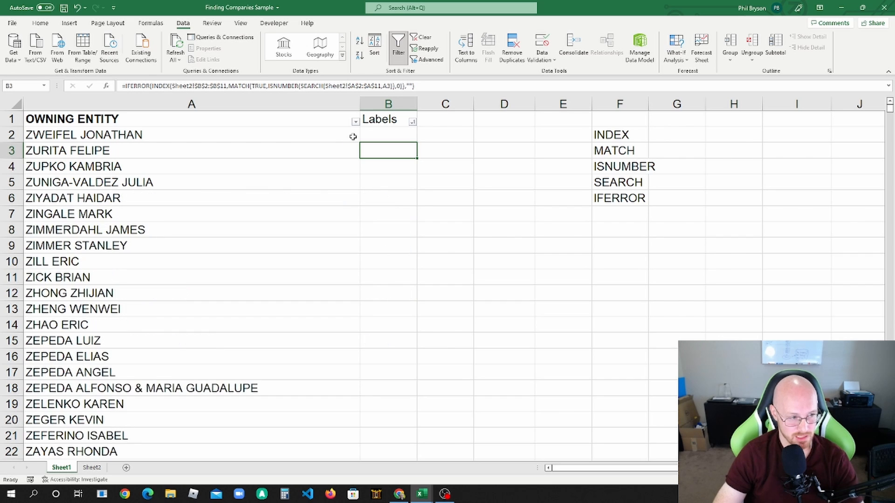
# Step: Sort the entity list by the Labels column from Z to A
pyautogui.click(415, 124)
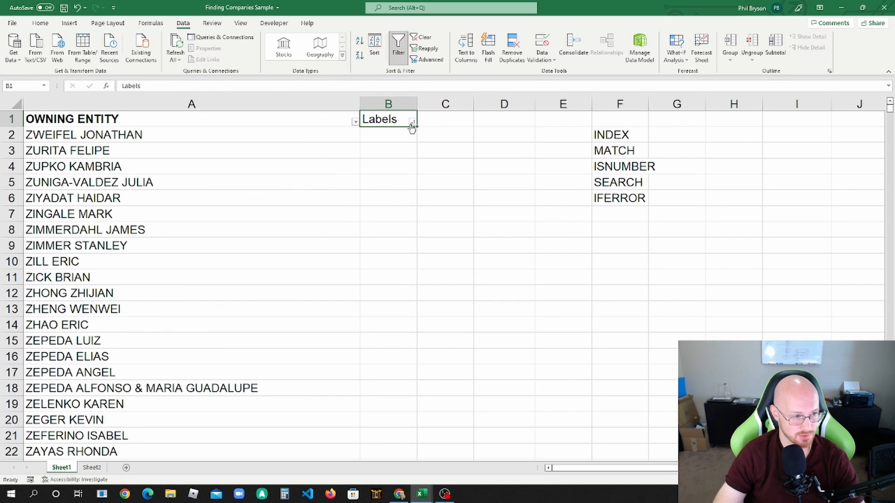
pyautogui.click(413, 124)
pyautogui.click(384, 147)
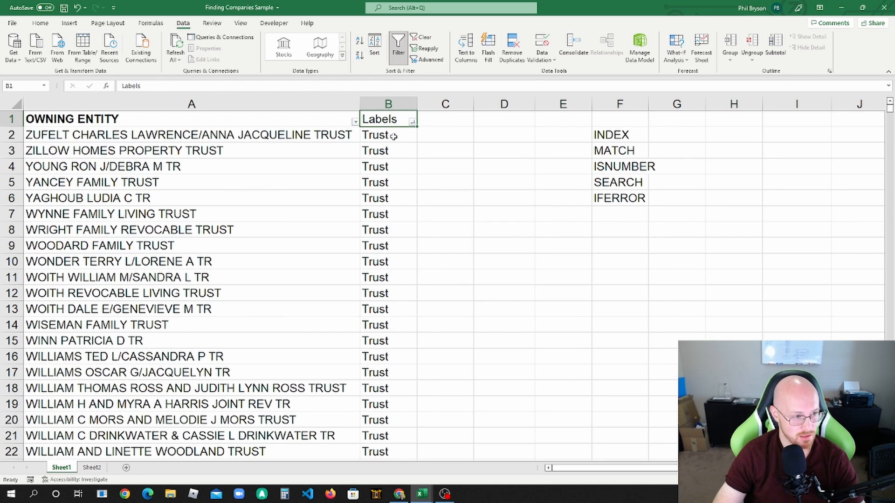
# Step: Examine where the labelled entities end and the unlabelled ones begin in the sorted list
pyautogui.moveTo(394, 136)
pyautogui.mouseDown()
pyautogui.moveTo(395, 457)
pyautogui.moveTo(410, 443)
pyautogui.moveTo(394, 501)
pyautogui.moveTo(396, 120)
pyautogui.mouseUp()
pyautogui.scroll(20, 400, 220)
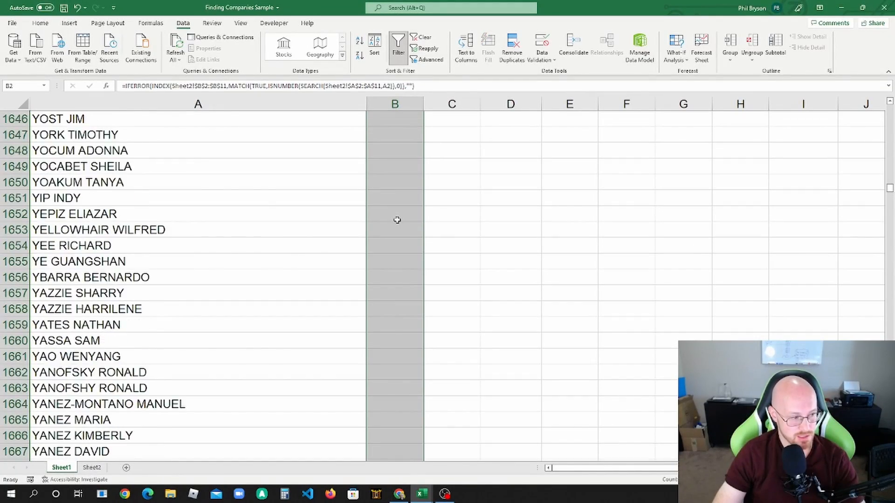
pyautogui.scroll(20, 397, 220)
pyautogui.scroll(-16, 327, 116)
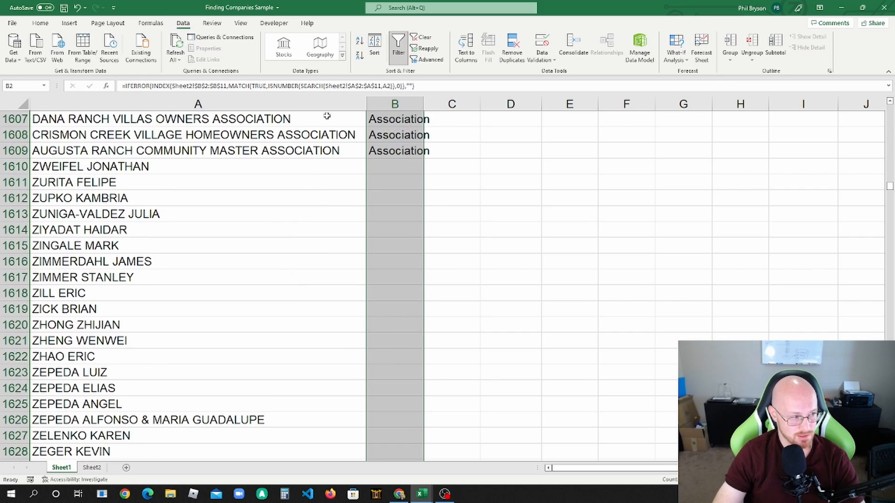
pyautogui.moveTo(297, 167); pyautogui.dragTo(302, 398)
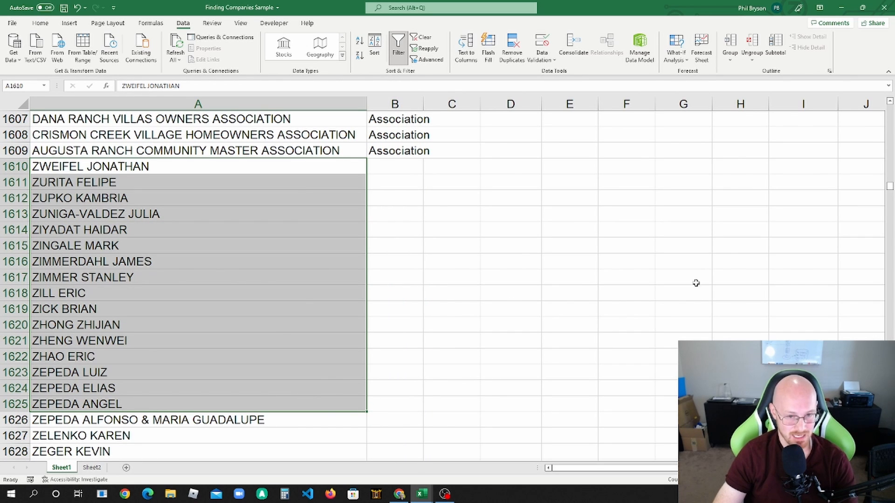
pyautogui.moveTo(889, 190); pyautogui.dragTo(889, 106)
pyautogui.click(434, 148)
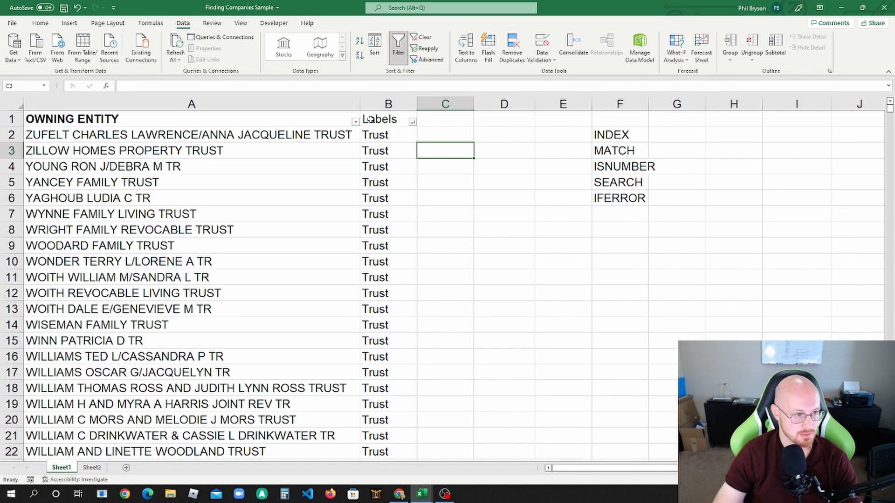
# Step: Filter the Labels column to show only the blank entries
pyautogui.click(412, 122)
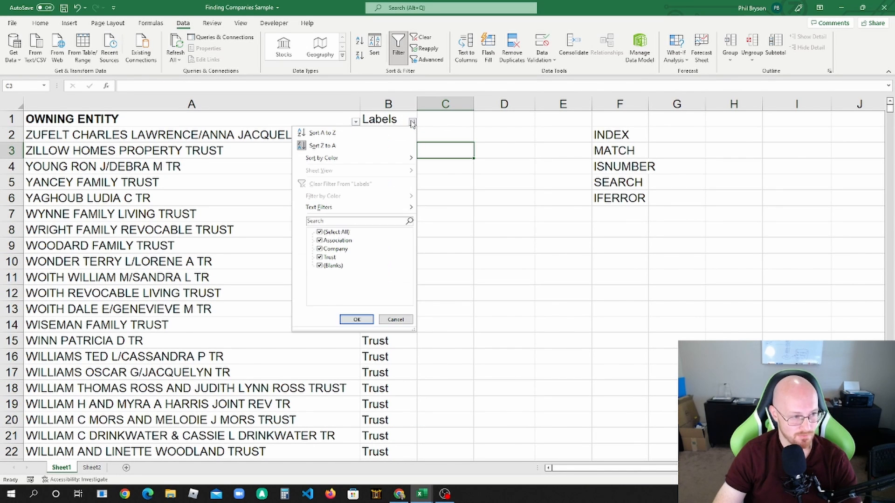
pyautogui.click(321, 232)
pyautogui.click(320, 266)
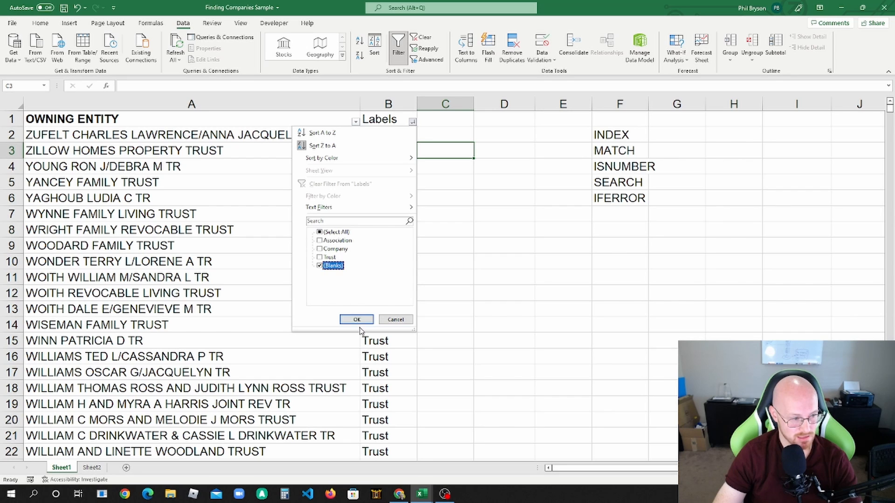
pyautogui.click(357, 320)
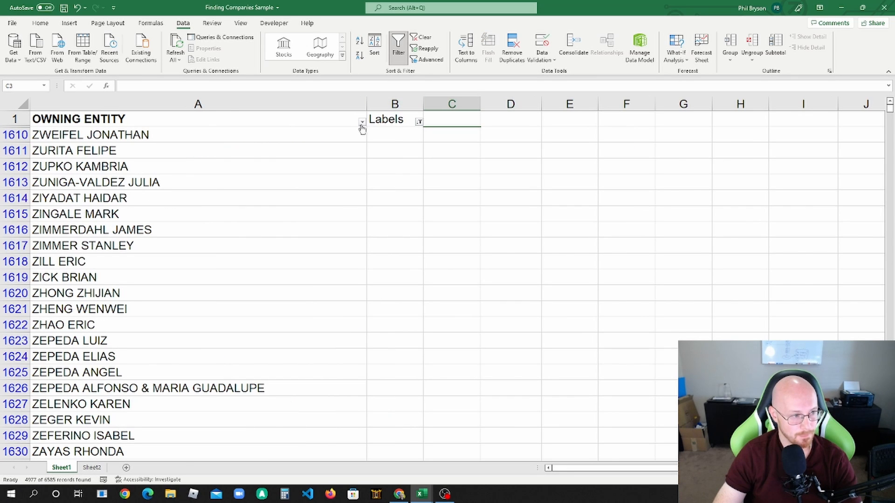
# Step: Look through the OWNING ENTITY filter values for company-type wordings among the unlabelled entities
pyautogui.click(362, 122)
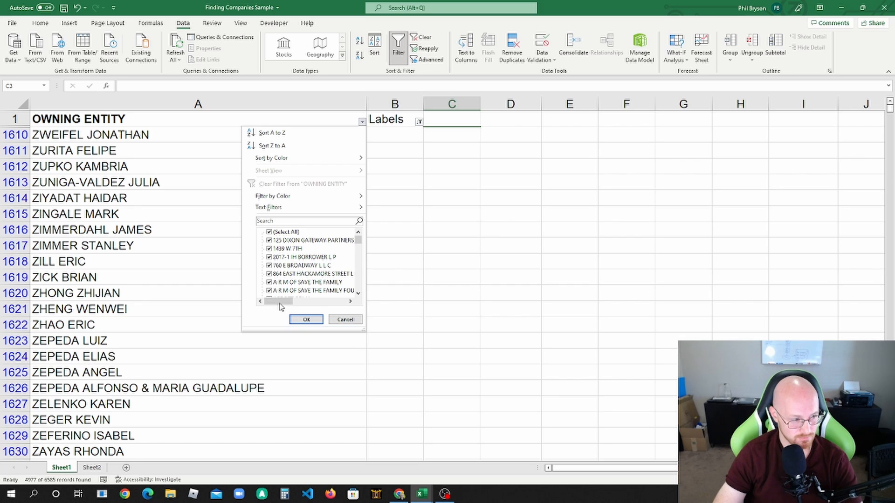
pyautogui.moveTo(280, 306); pyautogui.dragTo(304, 305)
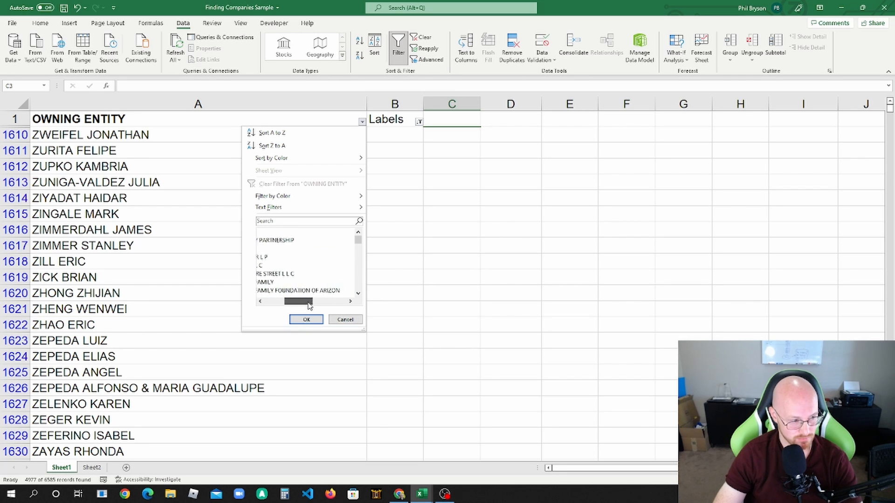
pyautogui.scroll(-1, 325, 280)
pyautogui.scroll(-2, 324, 278)
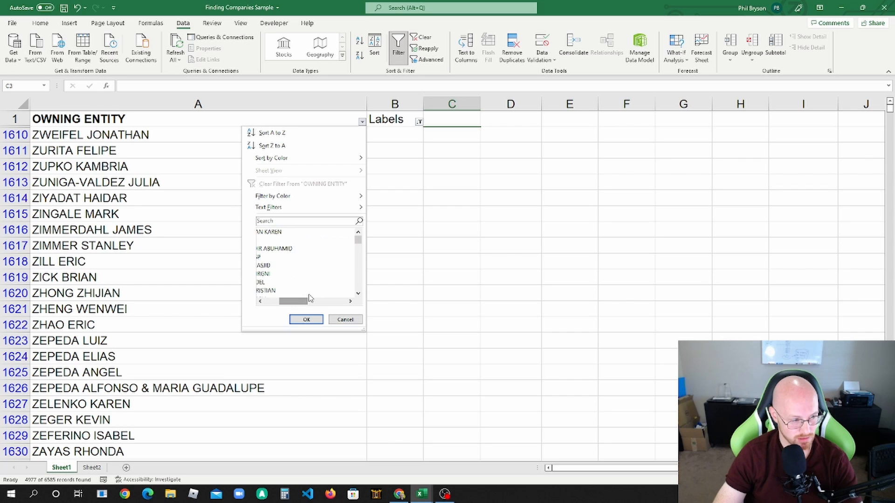
pyautogui.moveTo(306, 303); pyautogui.dragTo(299, 304)
pyautogui.scroll(-5, 319, 271)
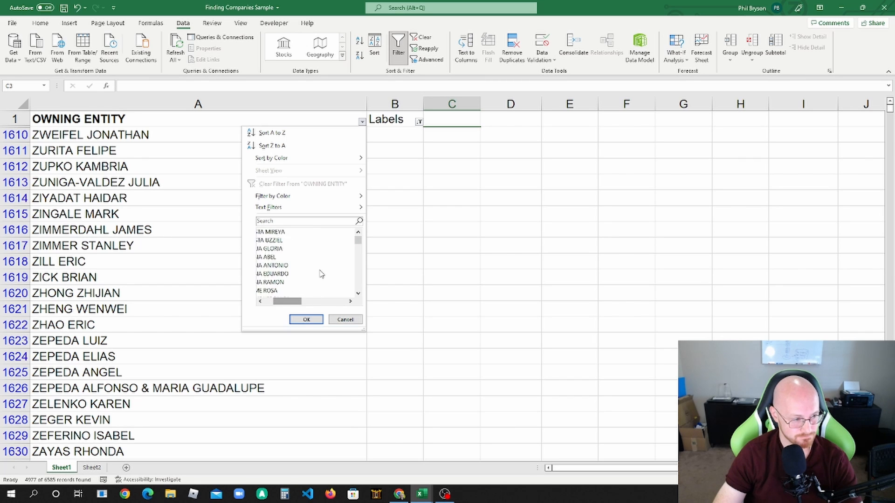
pyautogui.scroll(-1, 321, 272)
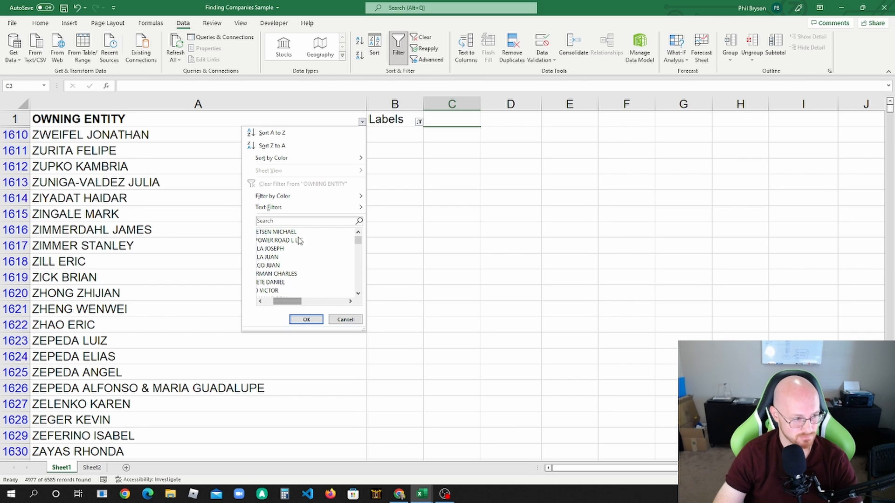
pyautogui.scroll(-3, 306, 241)
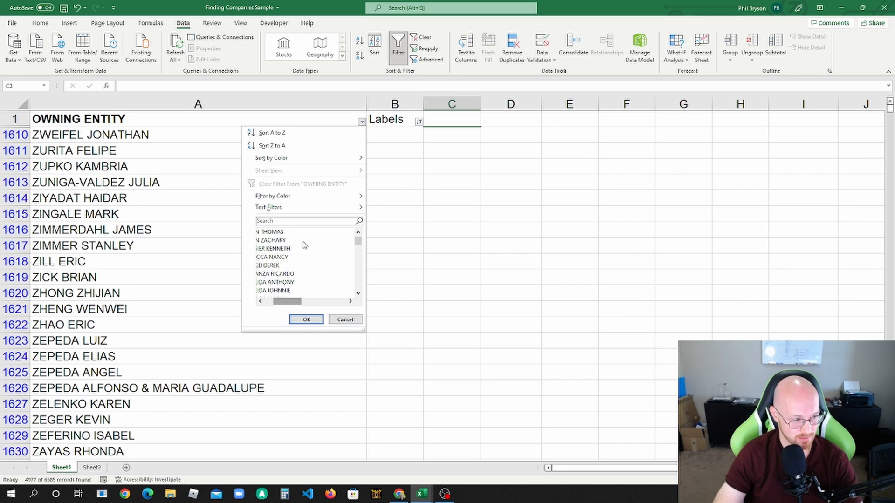
pyautogui.scroll(-6, 315, 244)
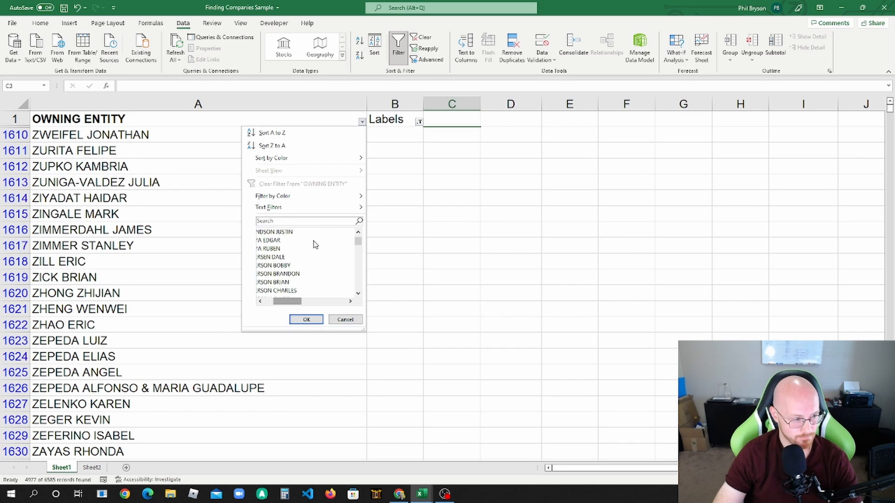
pyautogui.scroll(-5, 315, 244)
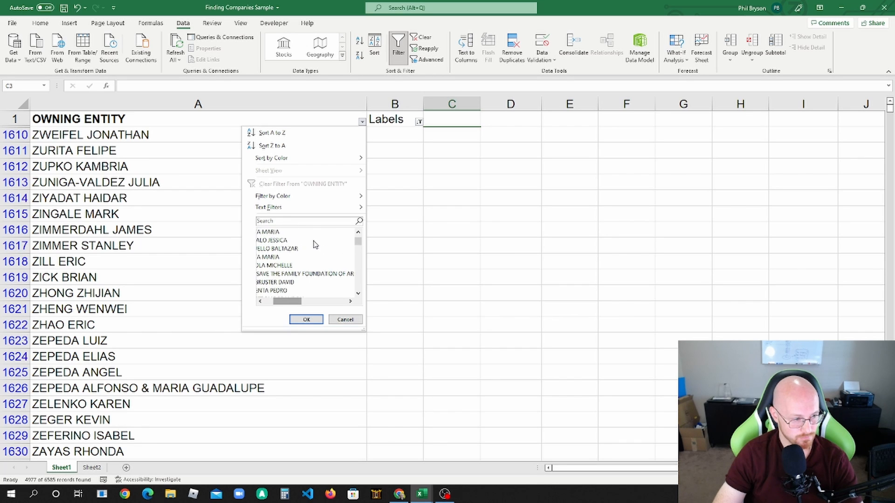
pyautogui.scroll(-5, 307, 273)
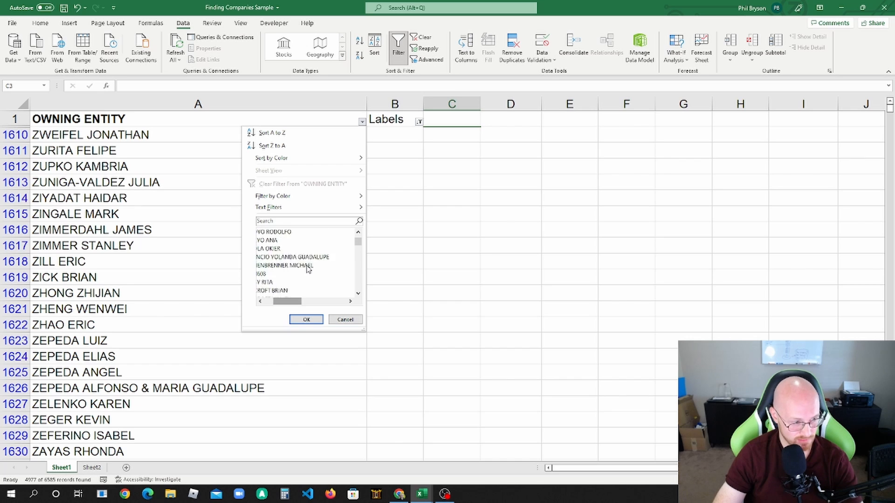
pyautogui.scroll(-5, 315, 264)
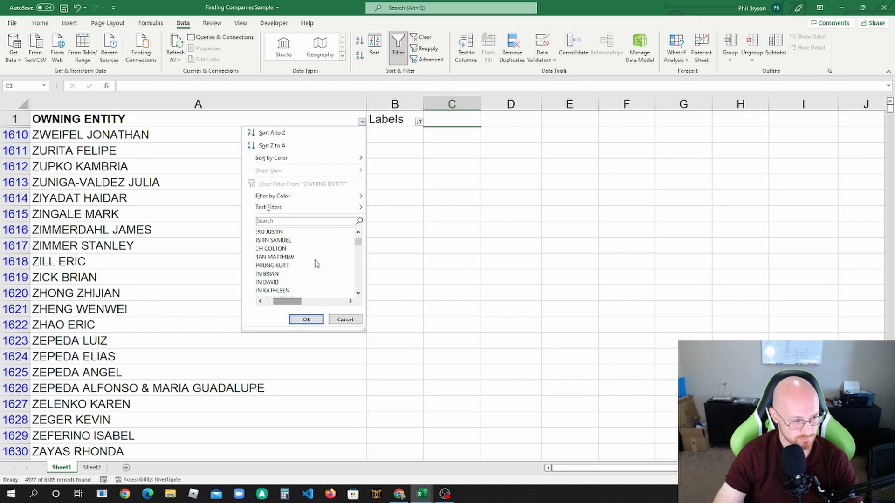
pyautogui.scroll(-5, 318, 264)
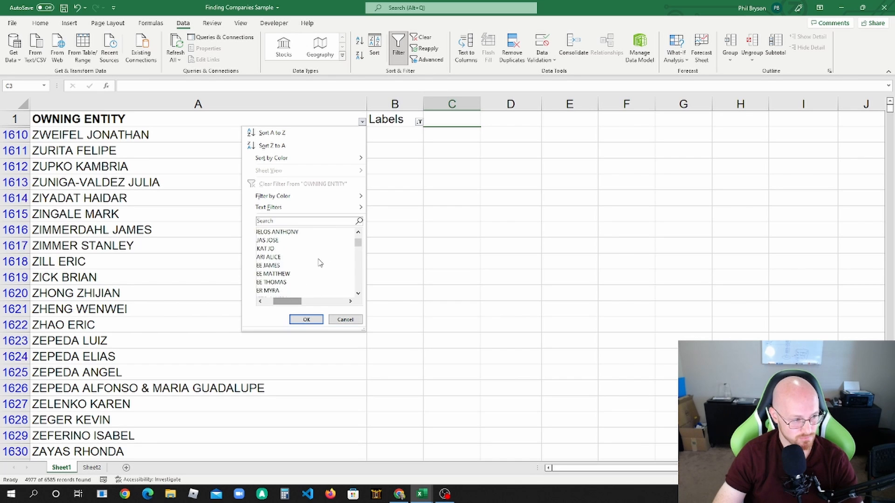
pyautogui.click(428, 262)
# Step: Insert two blank rows above the INC entry in the keyword table on Sheet2
pyautogui.click(92, 468)
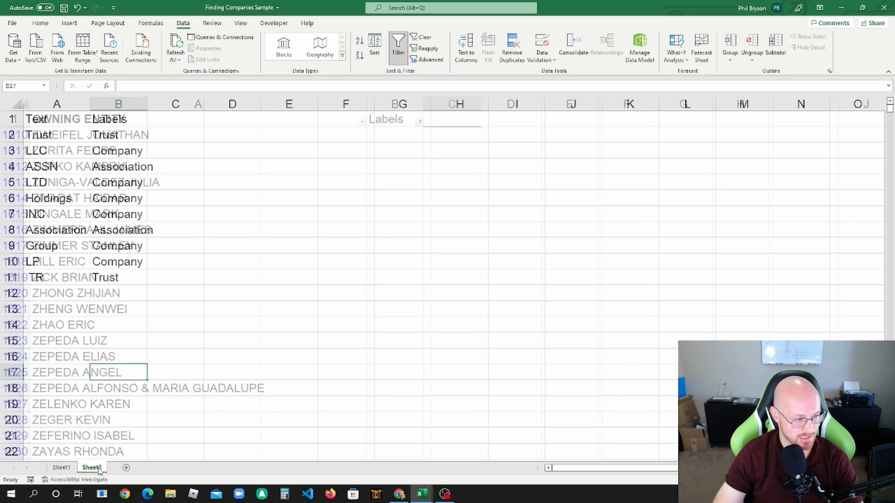
pyautogui.click(48, 231)
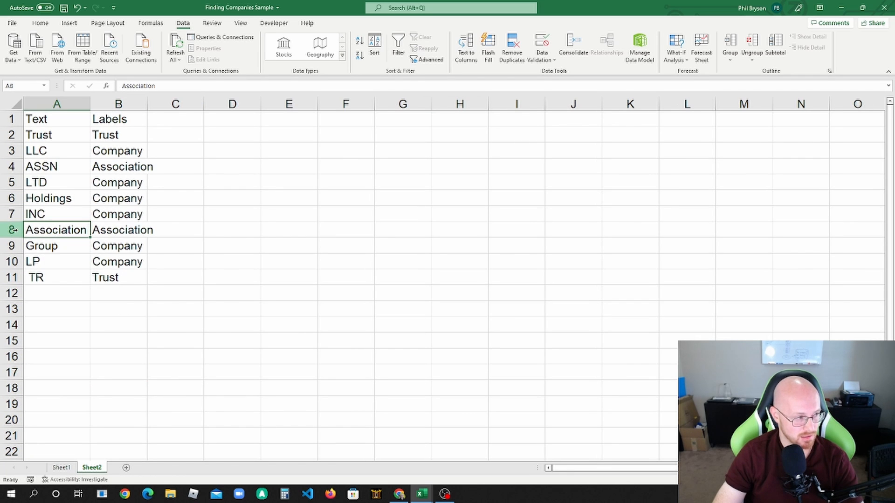
pyautogui.moveTo(13, 230); pyautogui.dragTo(13, 214)
pyautogui.rightClick(13, 214)
pyautogui.click(50, 292)
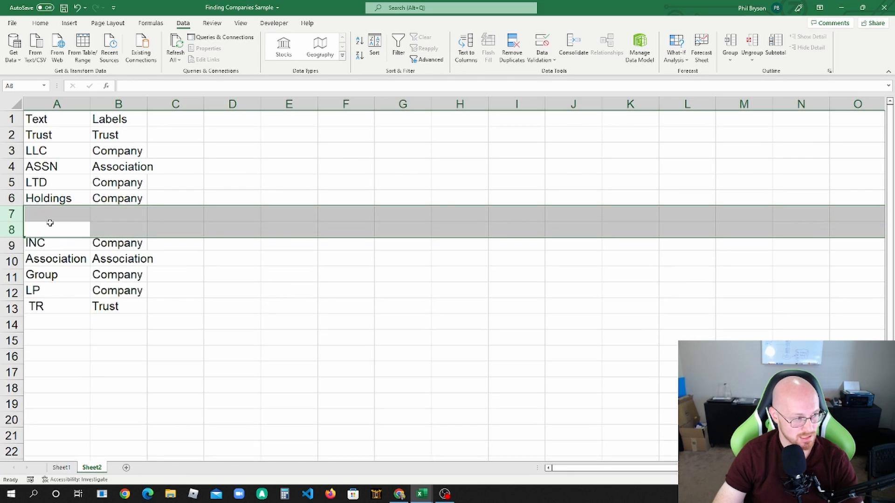
# Step: Add the keyword Foundation in A7 with the label Company in B7
pyautogui.click(50, 214)
pyautogui.write('Foundati')
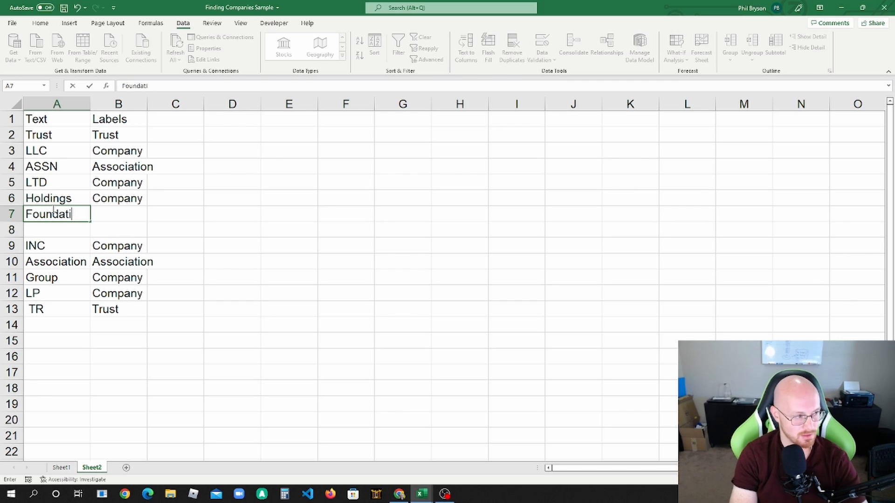
pyautogui.write('on')
pyautogui.press('Tab')
pyautogui.write('Company')
pyautogui.press('Return')
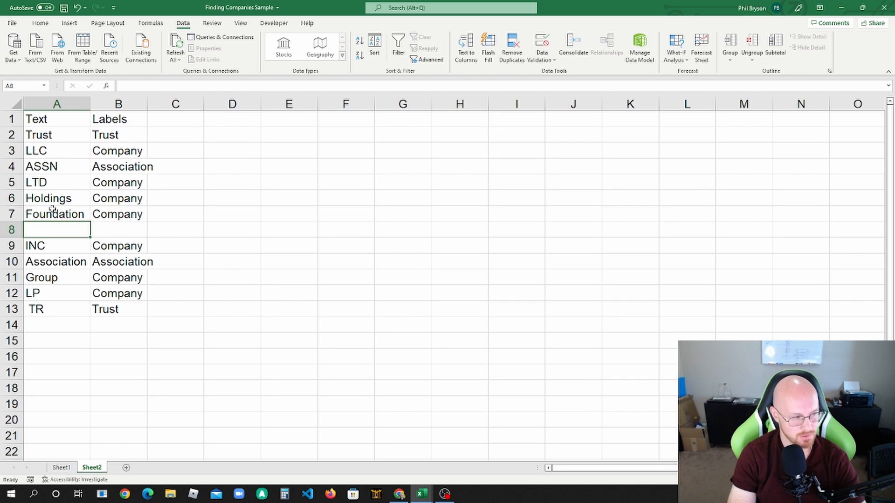
# Step: Add the spaced keyword "L L C" in A8 with the label Company in B8
pyautogui.write('L L C')
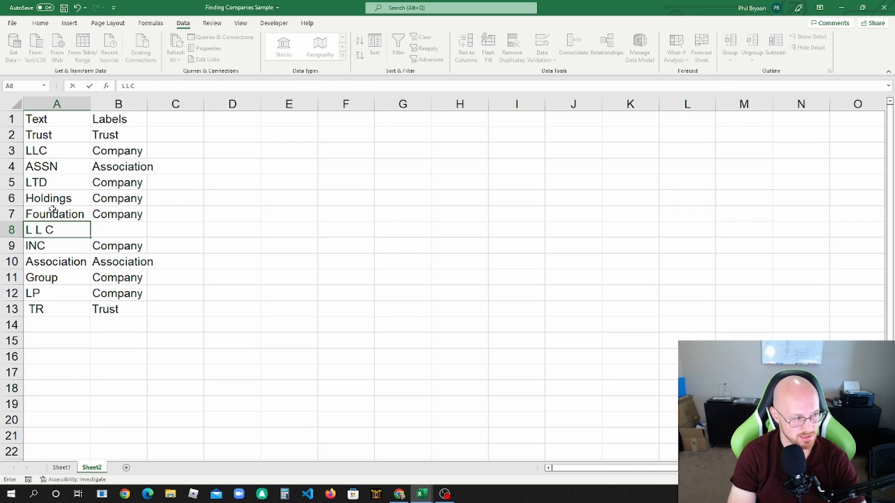
pyautogui.press('Tab')
pyautogui.write('Company')
pyautogui.press('Return')
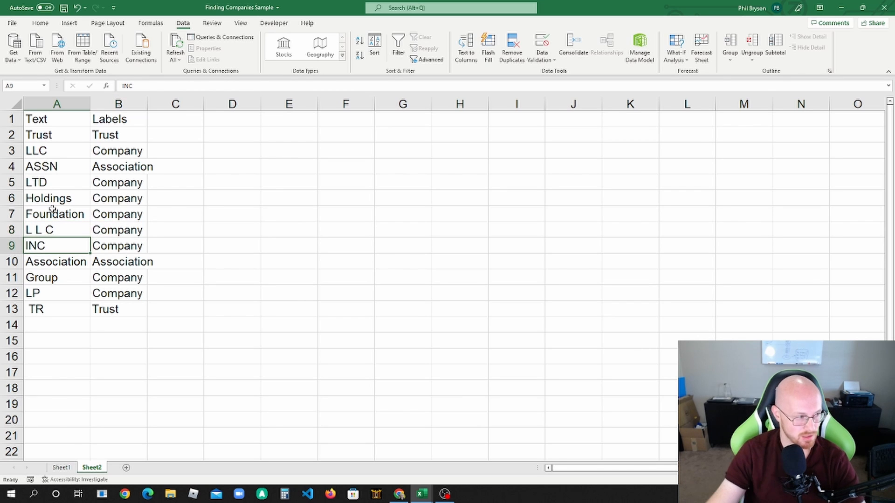
# Step: Insert three more blank rows above the INC entry
pyautogui.moveTo(14, 245); pyautogui.dragTo(14, 286)
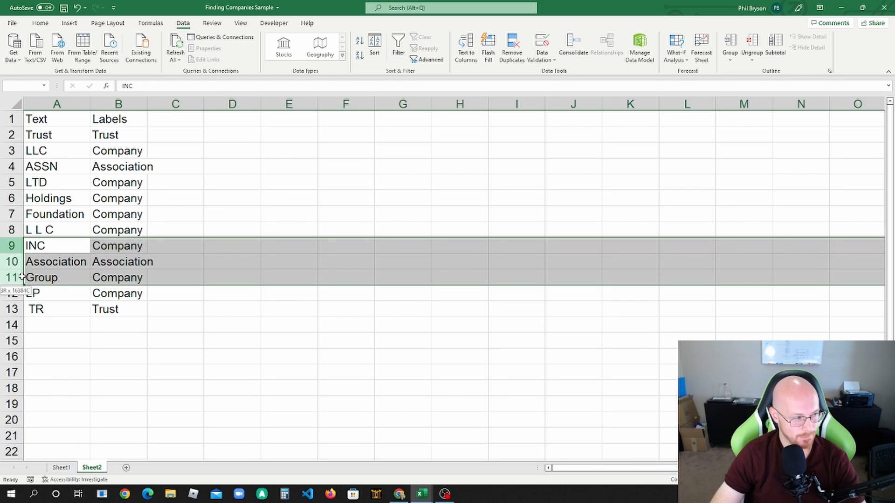
pyautogui.rightClick(20, 246)
pyautogui.click(45, 323)
# Step: Add the keyword " L P", with a leading space, in A9 and the label Company in B9
pyautogui.click(43, 242)
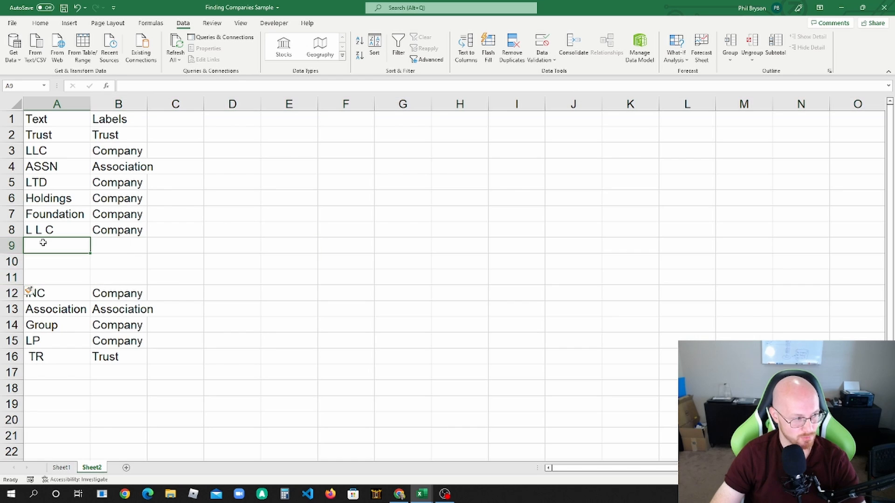
pyautogui.write('L P')
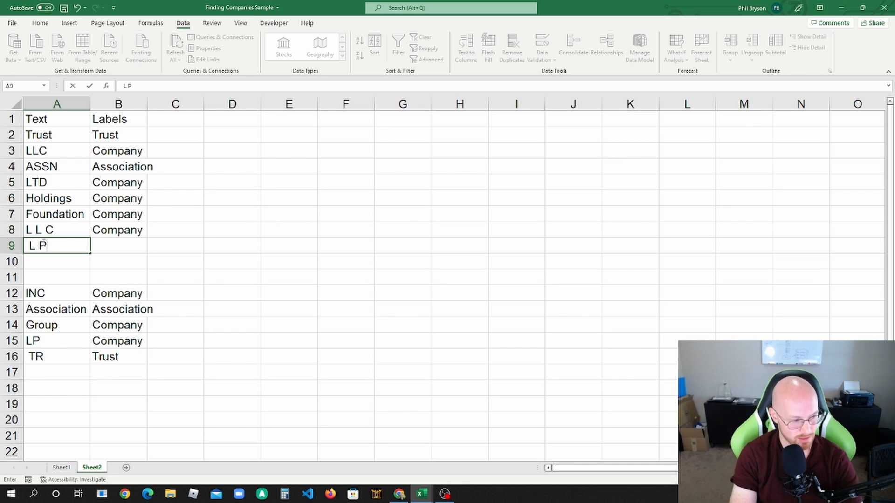
pyautogui.press('Tab')
pyautogui.write('c')
pyautogui.press('Return')
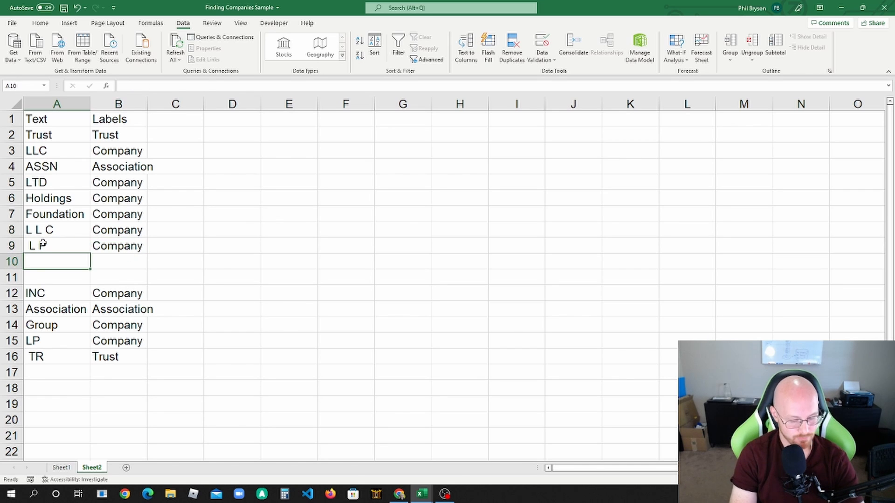
# Step: Add the keywords "LLP" in A10 and "L L P" in A11, both labelled Company in column B
pyautogui.write('LLP')
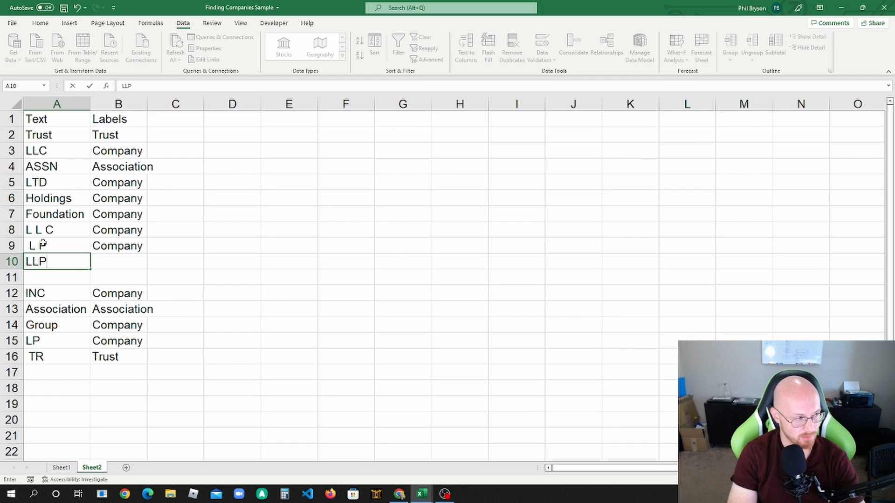
pyautogui.press('Return')
pyautogui.write('L L P')
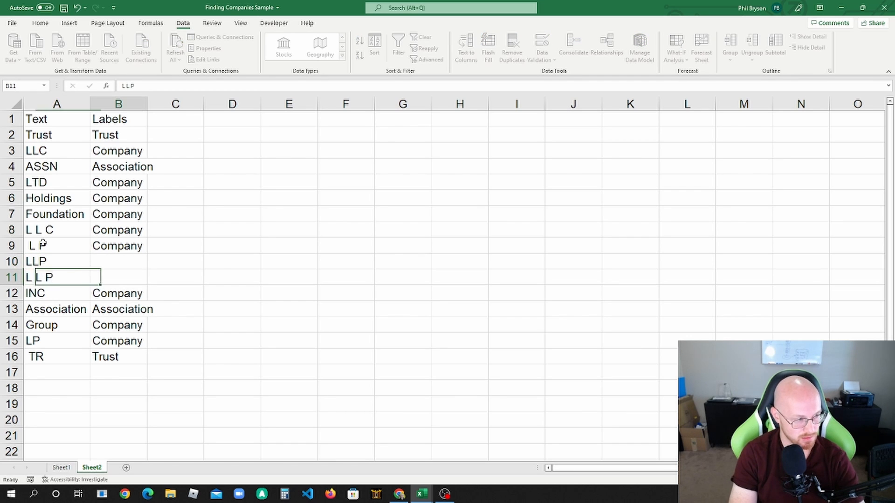
pyautogui.press('Tab')
pyautogui.press('Up')
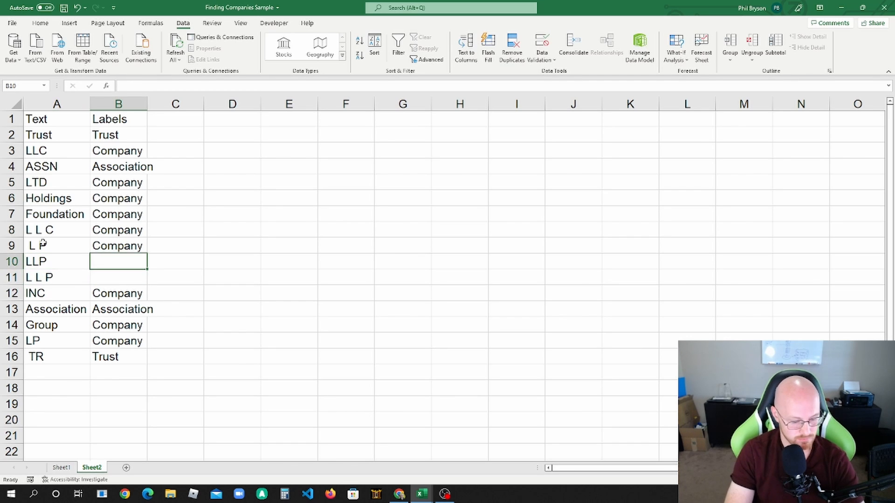
pyautogui.write('c')
pyautogui.press('Return')
pyautogui.write('c')
pyautogui.press('Return')
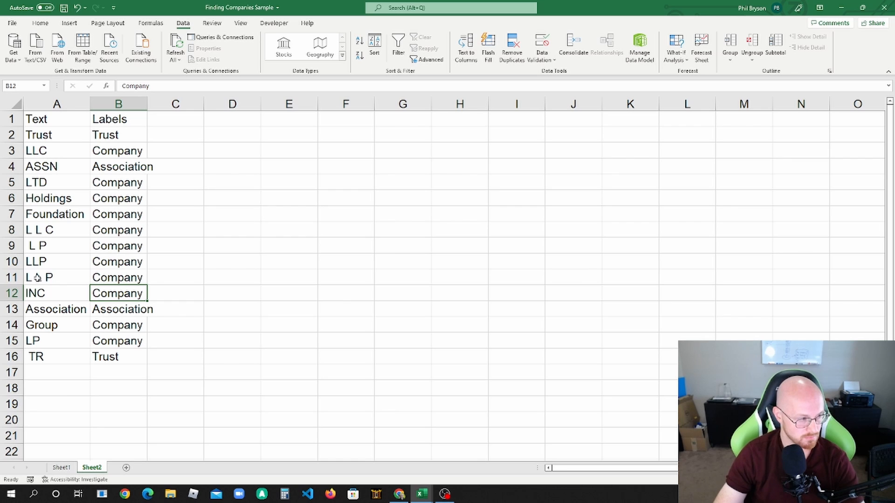
# Step: Insert one blank row above the LTD entry in the keyword table
pyautogui.click(40, 373)
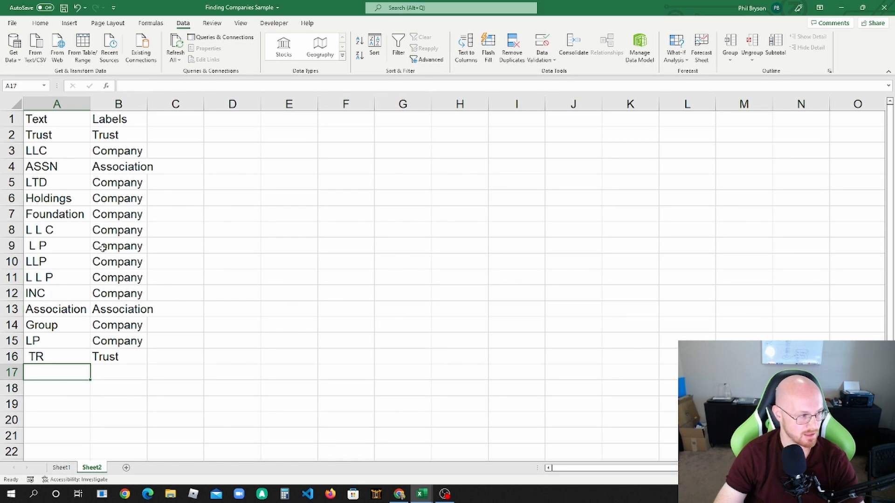
pyautogui.rightClick(14, 183)
pyautogui.click(47, 261)
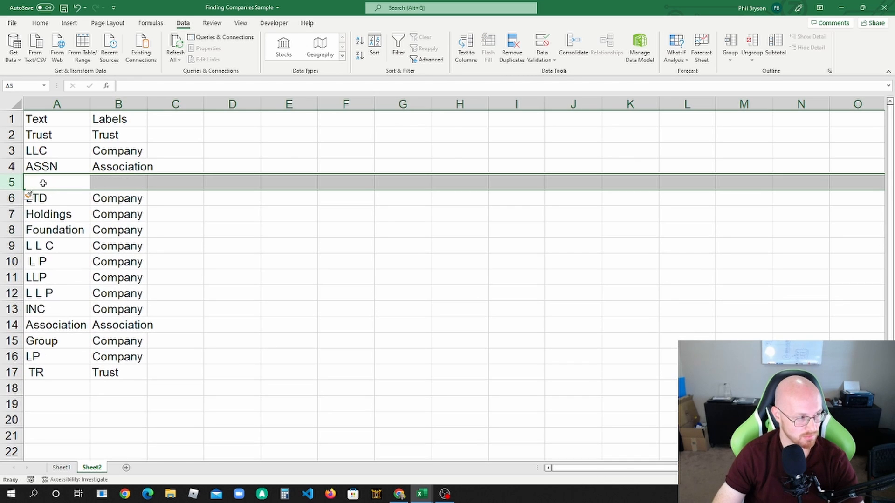
# Step: Add the keyword "L T D" in A5 and the label Company in B5
pyautogui.click(43, 183)
pyautogui.write('L T D')
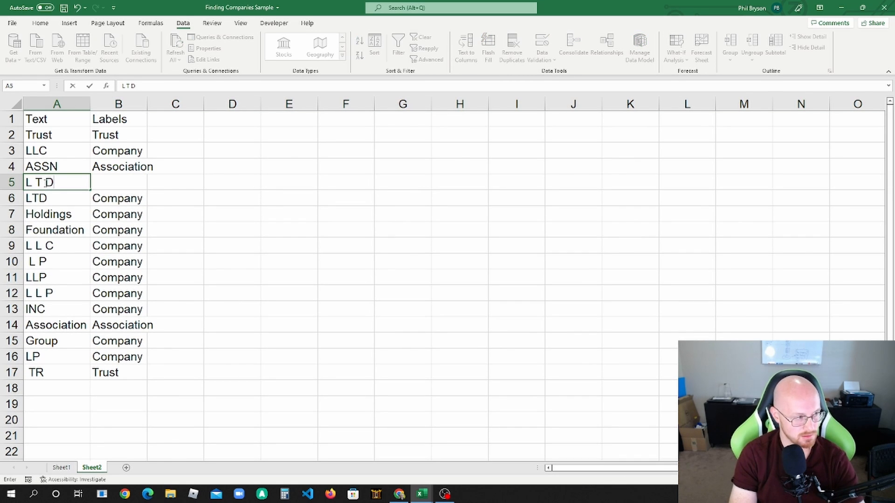
pyautogui.press('Tab')
pyautogui.write('Company')
pyautogui.press('Return')
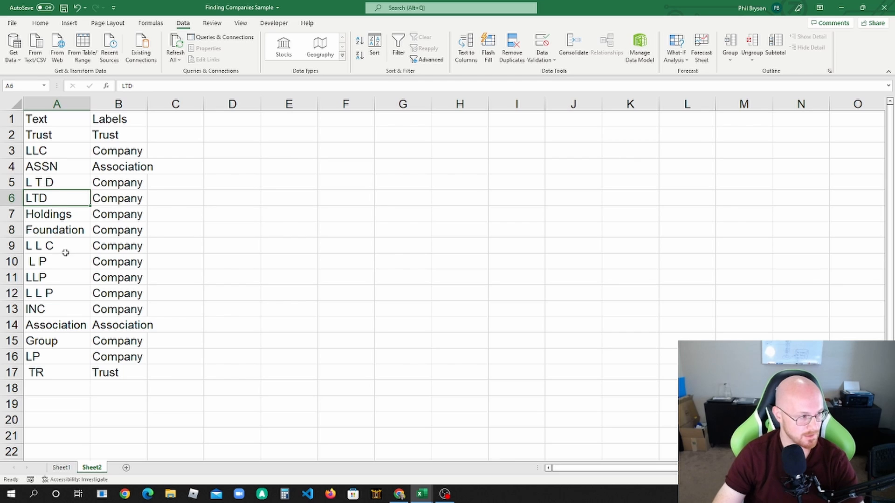
pyautogui.click(65, 253)
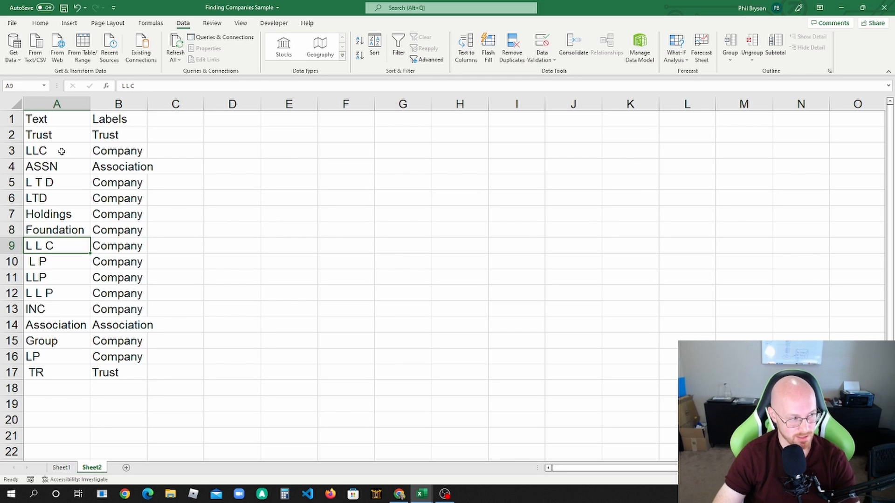
pyautogui.moveTo(62, 137); pyautogui.dragTo(86, 375)
pyautogui.click(83, 377)
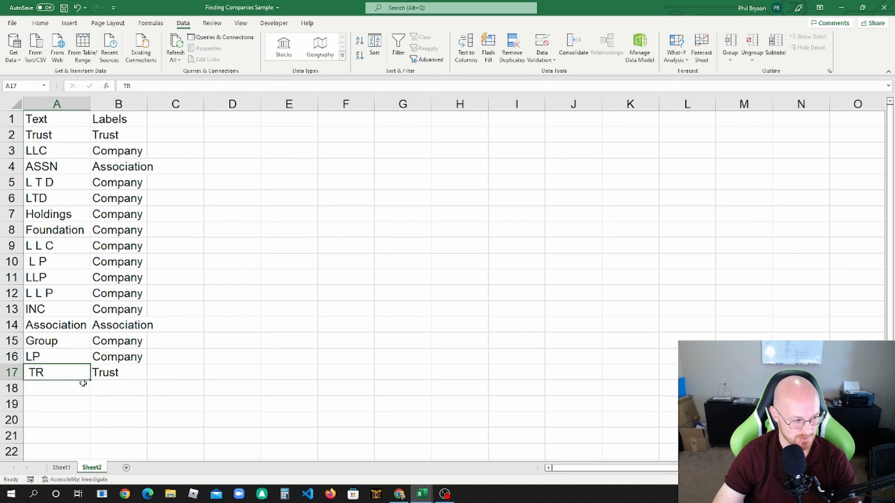
# Step: Select all values in the Labels filter on Sheet1 to show every row again
pyautogui.click(68, 468)
pyautogui.click(237, 171)
pyautogui.click(407, 133)
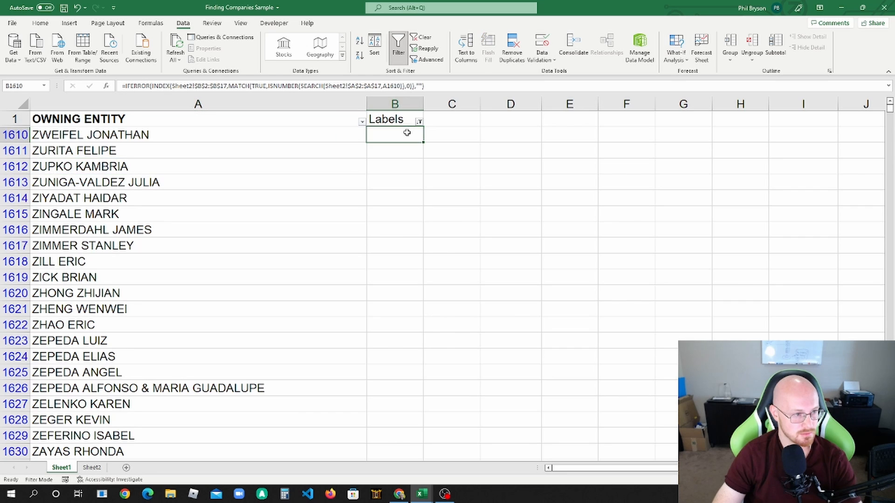
pyautogui.click(420, 122)
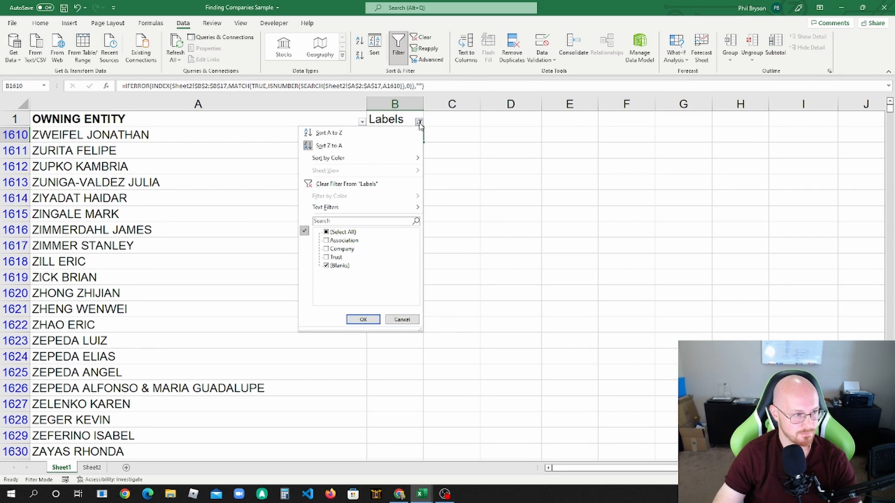
pyautogui.click(326, 233)
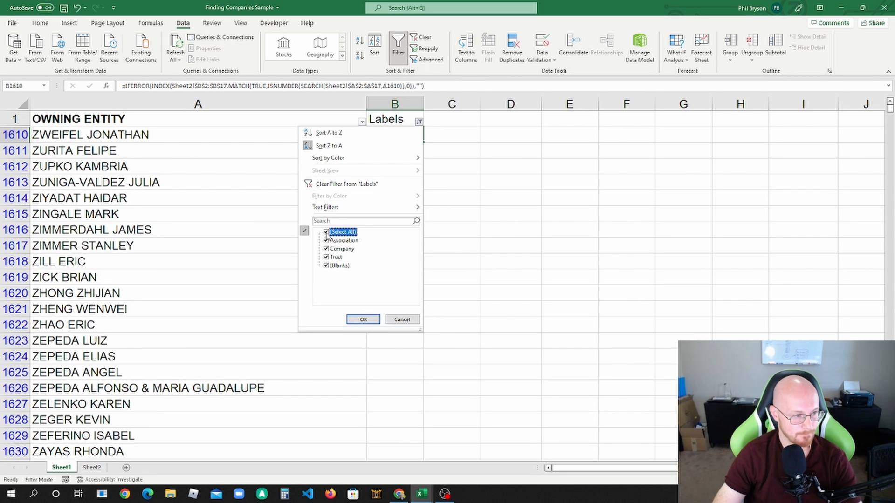
pyautogui.click(363, 320)
# Step: Fill the label formula from B2 down the Labels column and filter the column to only (Blanks)
pyautogui.click(391, 182)
pyautogui.click(402, 135)
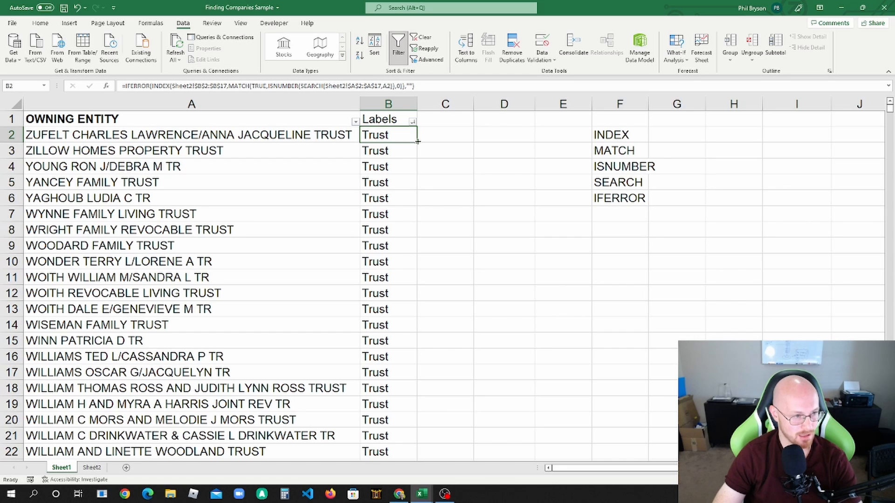
pyautogui.hotkey('ctrl', 'shift', 'Down')
pyautogui.click(413, 121)
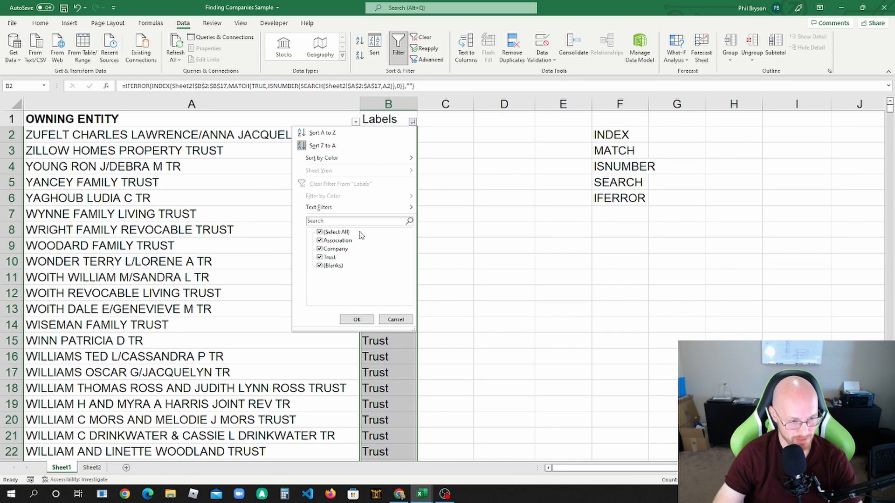
pyautogui.click(320, 232)
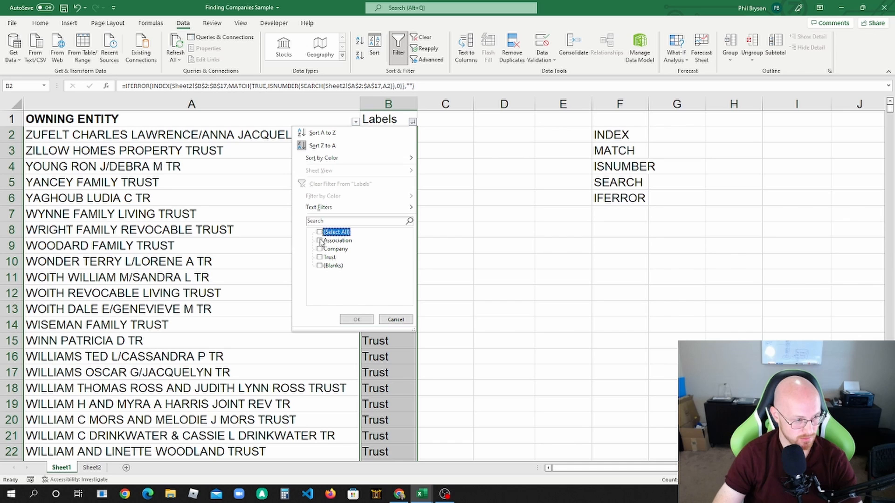
pyautogui.click(319, 266)
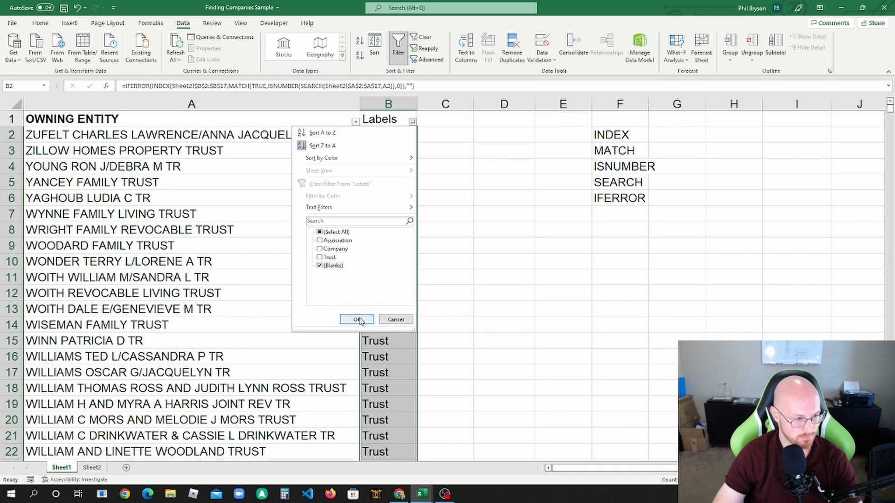
pyautogui.click(357, 320)
# Step: Look through the unlabelled owning entities and the OWNING ENTITY filter list for company or trust keywords that are still missing
pyautogui.click(380, 152)
pyautogui.click(309, 138)
pyautogui.scroll(-9, 299, 158)
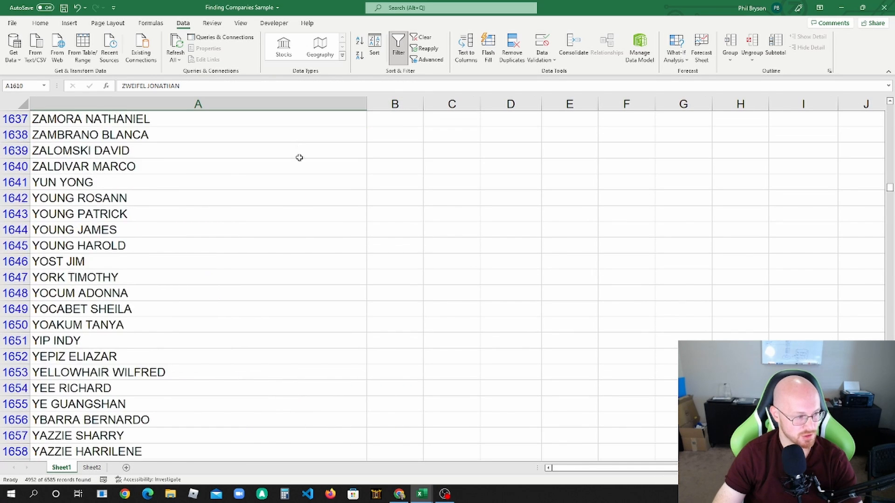
pyautogui.scroll(9, 300, 158)
pyautogui.click(362, 122)
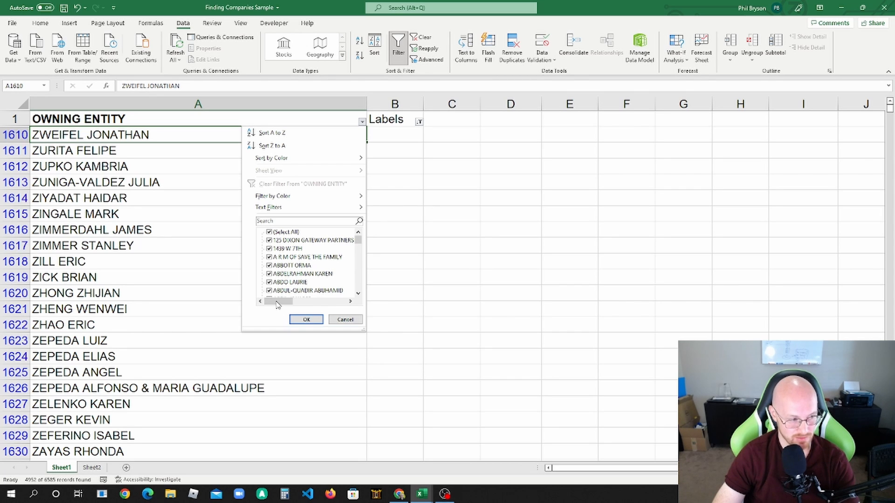
pyautogui.moveTo(277, 305); pyautogui.dragTo(286, 305)
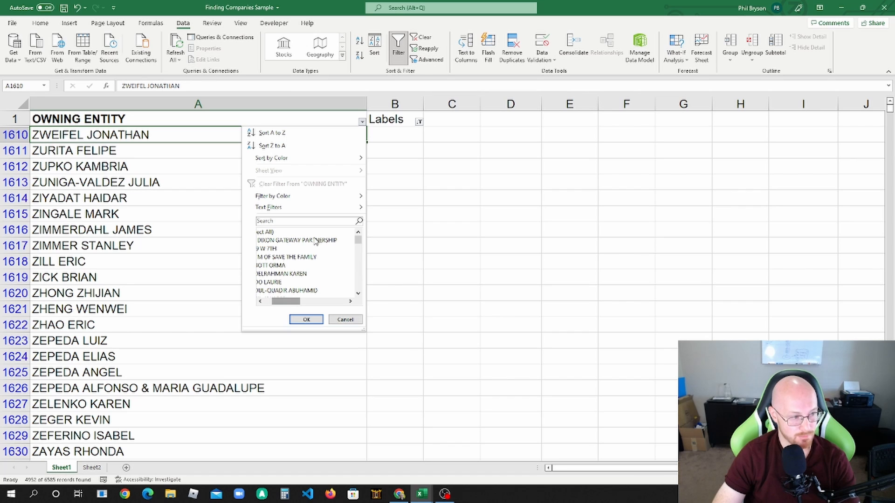
pyautogui.scroll(-1, 321, 250)
pyautogui.scroll(-8, 322, 251)
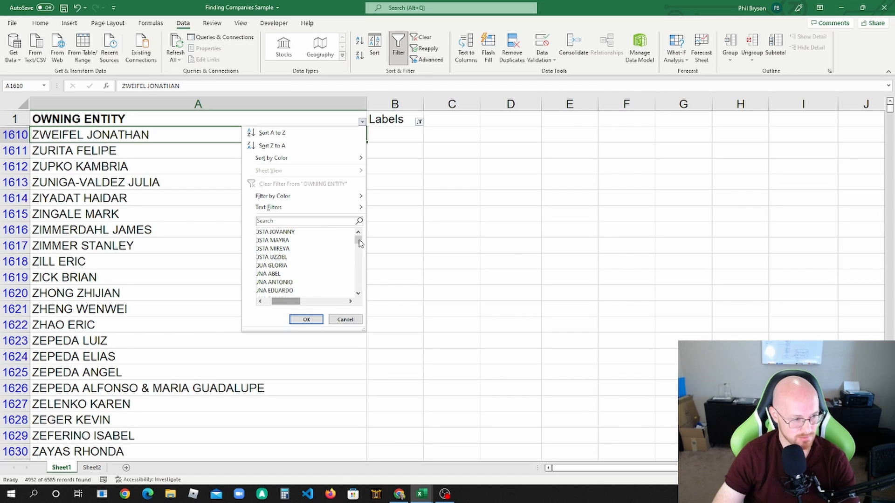
pyautogui.moveTo(360, 243); pyautogui.dragTo(359, 245)
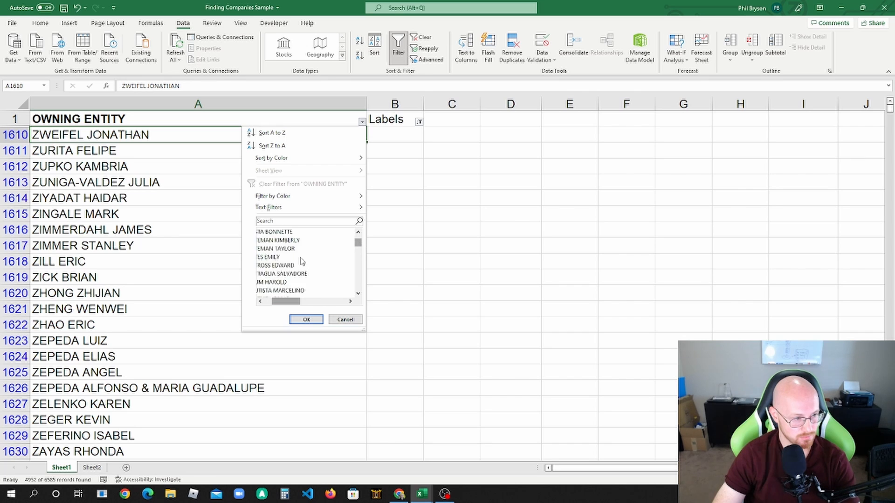
pyautogui.scroll(-6, 302, 261)
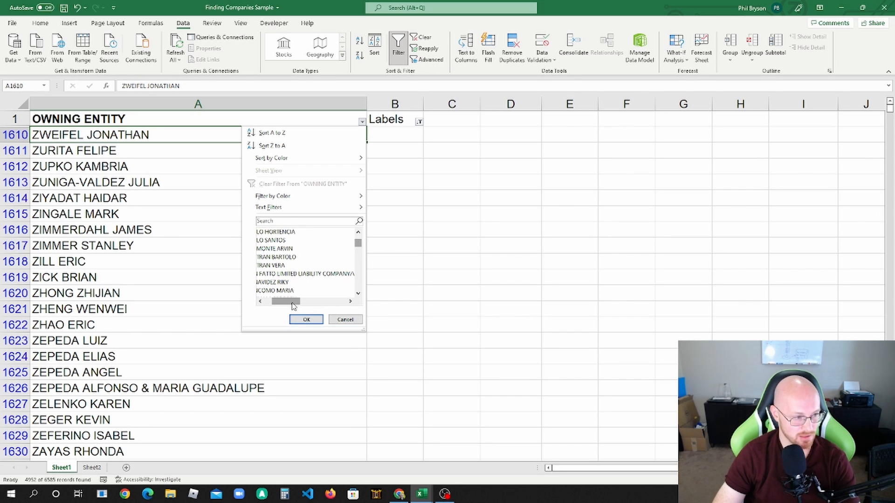
pyautogui.moveTo(294, 305)
pyautogui.mouseDown()
pyautogui.moveTo(326, 306)
pyautogui.moveTo(292, 305)
pyautogui.mouseUp()
pyautogui.click(408, 272)
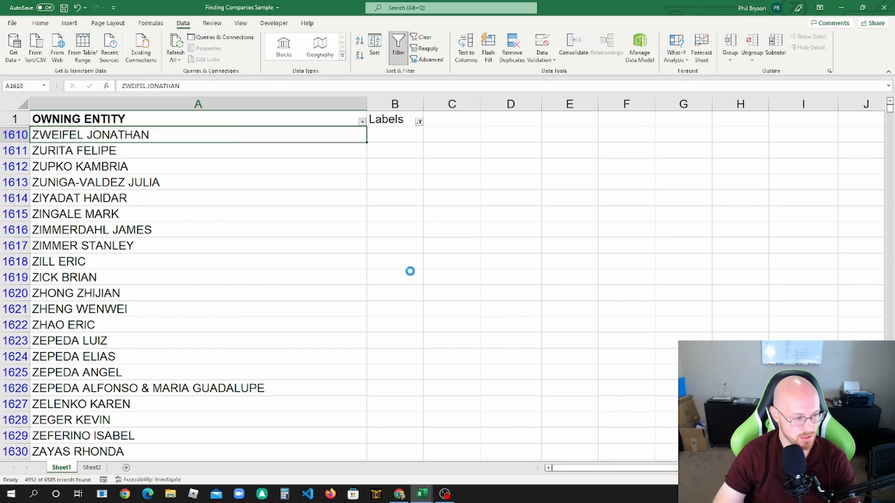
# Step: Insert two blank rows above the Foundation entry in the Sheet2 keyword table
pyautogui.click(92, 468)
pyautogui.moveTo(12, 247); pyautogui.dragTo(15, 235)
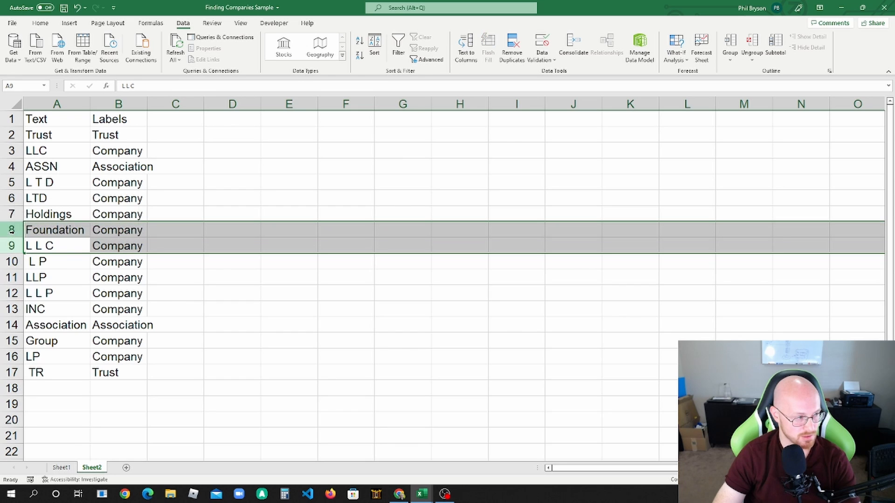
pyautogui.rightClick(14, 234)
pyautogui.click(41, 305)
# Step: Add the keywords "Company" in A8 and " Co", with a leading space, in A9, both labelled Company in column B
pyautogui.click(44, 230)
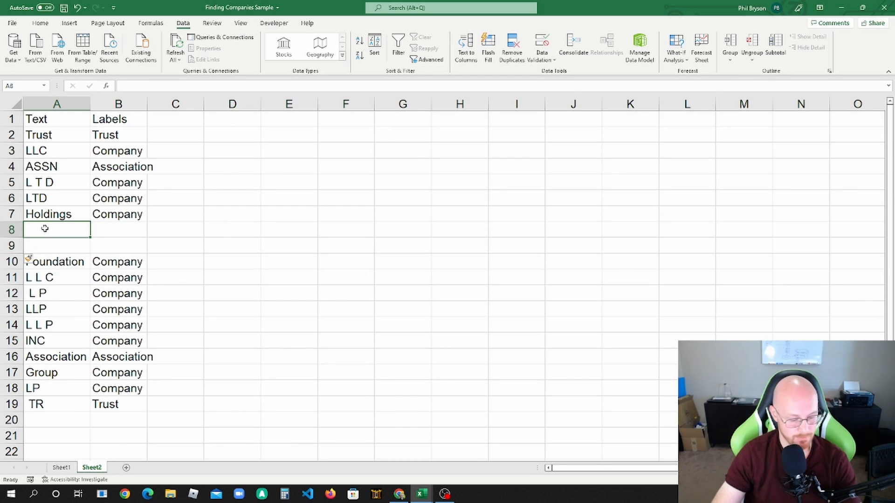
pyautogui.write('Company')
pyautogui.press('Tab')
pyautogui.write('Company')
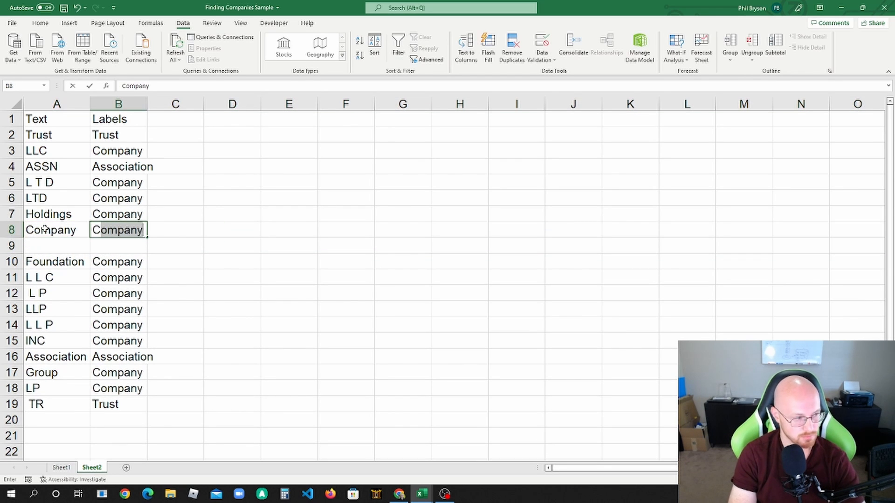
pyautogui.press('Return')
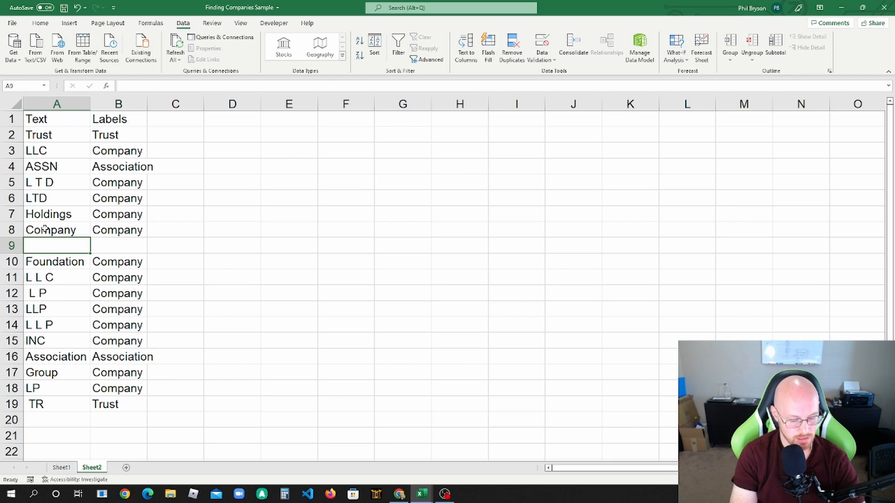
pyautogui.write('Co')
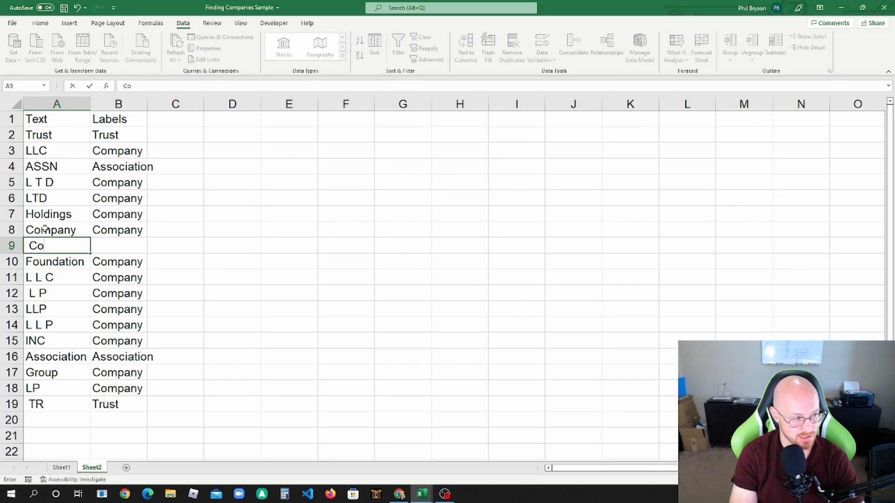
pyautogui.press('Tab')
pyautogui.write('c')
pyautogui.press('Return')
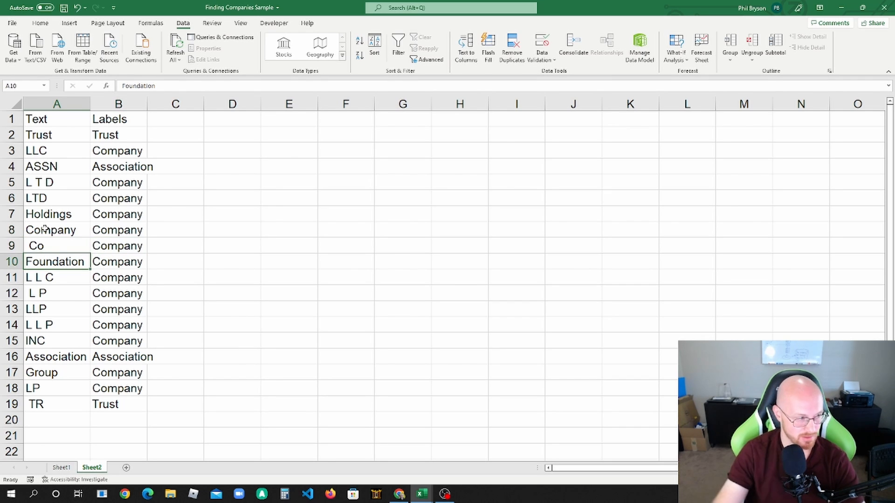
# Step: Insert a blank row above the Foundation entry and add the keyword "Family" in A10 with the label Trust in B10
pyautogui.rightClick(13, 262)
pyautogui.click(38, 339)
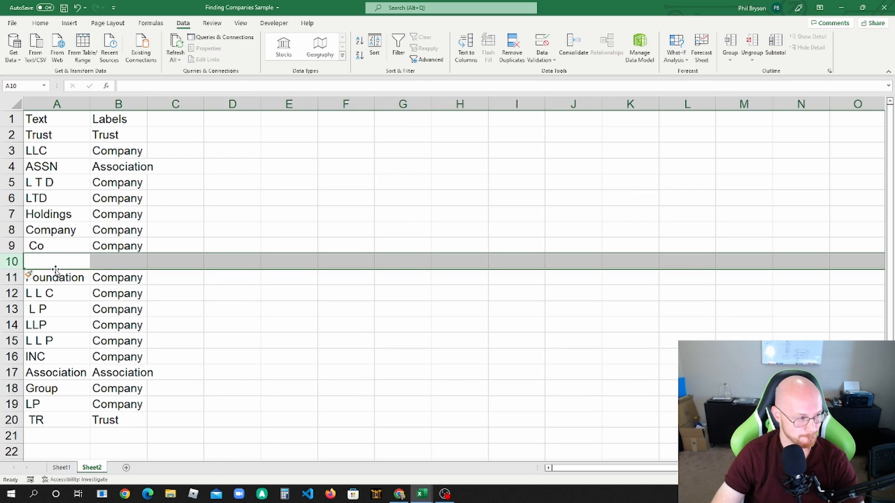
pyautogui.click(53, 262)
pyautogui.hotkey('ctrl', 'shift', 'Up')
pyautogui.hotkey('ctrl', 'shift', 'Up')
pyautogui.write('Family')
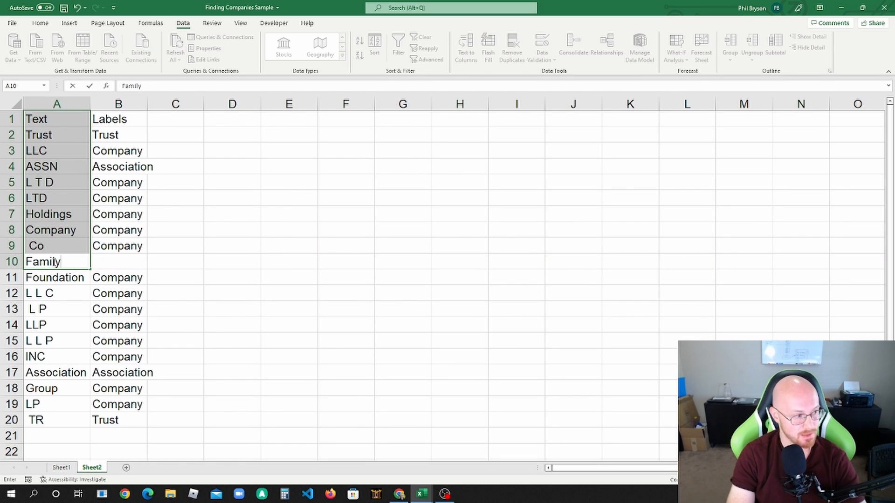
pyautogui.press('Return')
pyautogui.press('Down')
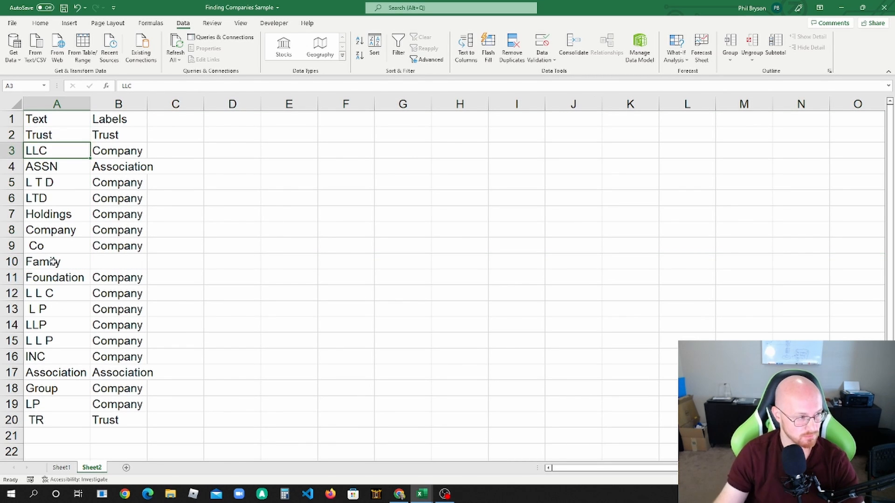
pyautogui.click(124, 267)
pyautogui.write('Trust')
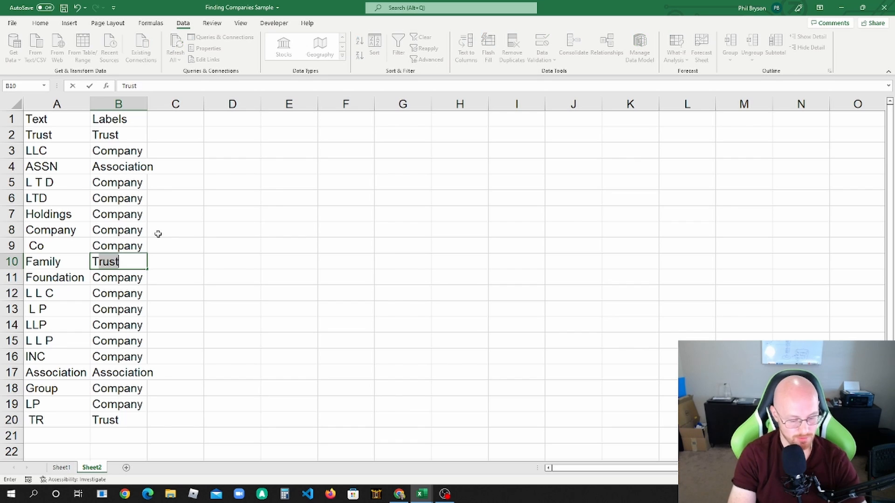
pyautogui.press('Return')
# Step: Insert another row above the Foundation entry and add the keyword "Partnership" in A11 with the label Company in B11
pyautogui.click(65, 282)
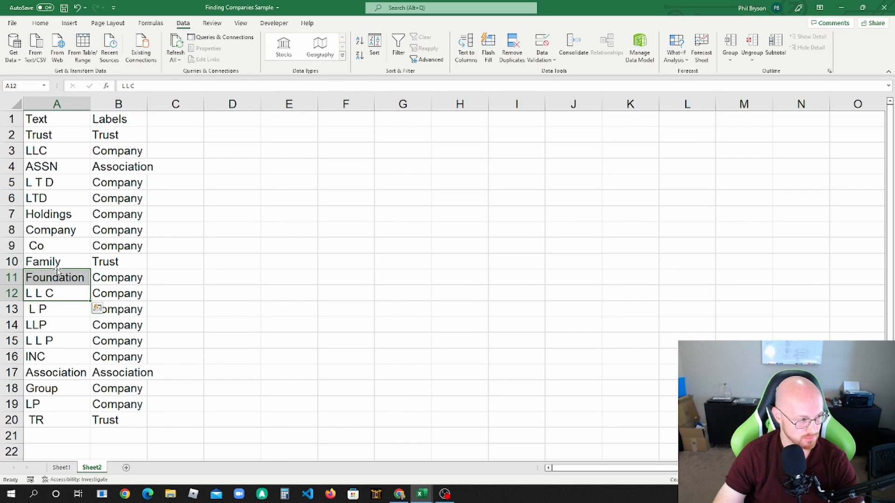
pyautogui.click(10, 278)
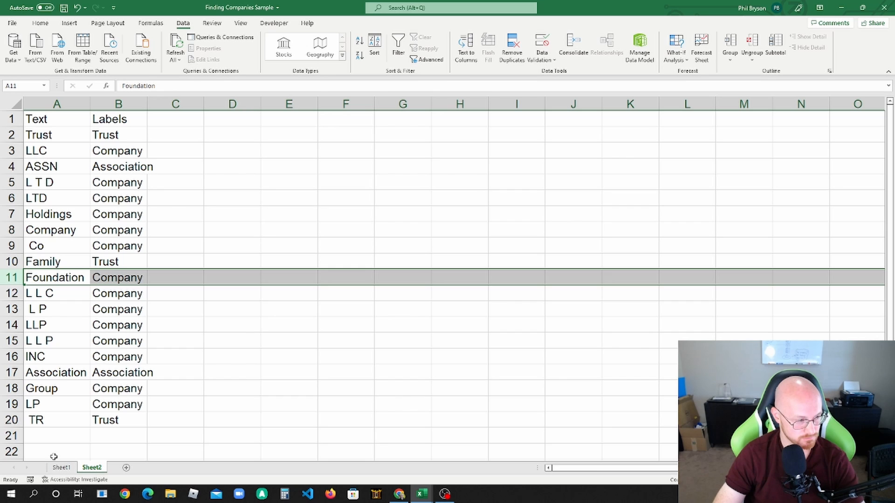
pyautogui.rightClick(10, 278)
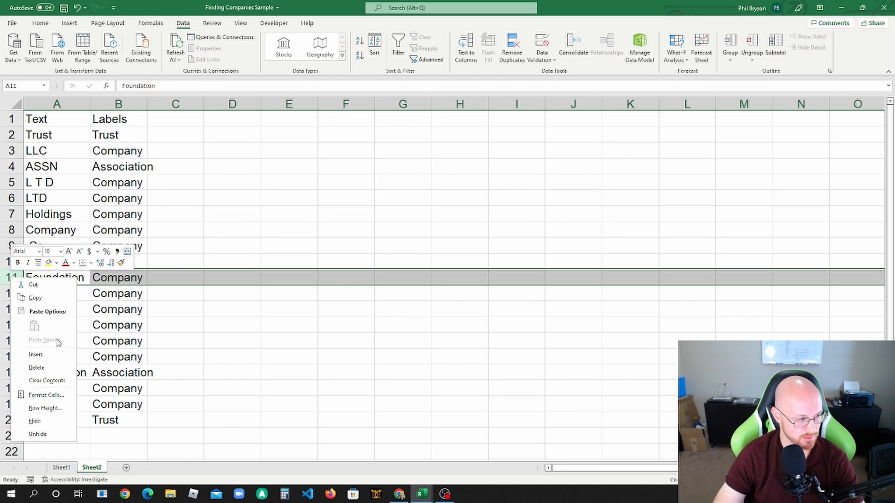
pyautogui.click(58, 345)
pyautogui.click(60, 275)
pyautogui.write('Pa')
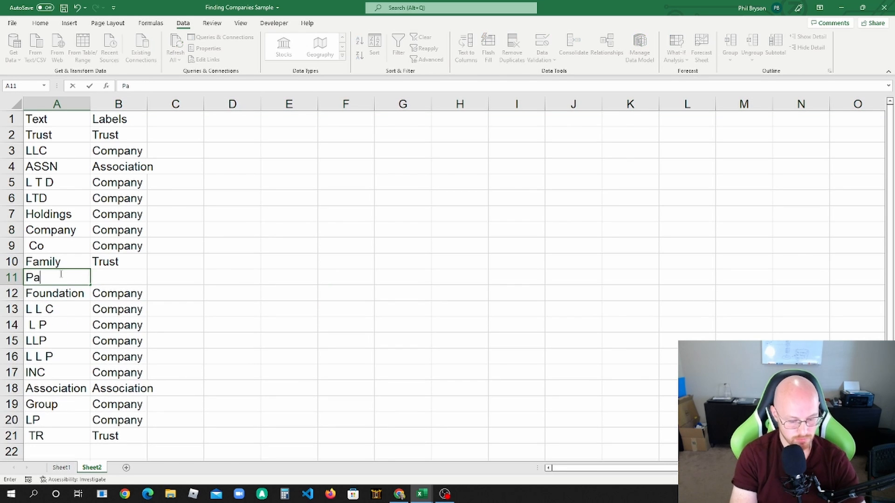
pyautogui.write('rtnership')
pyautogui.press('Tab')
pyautogui.write('Company')
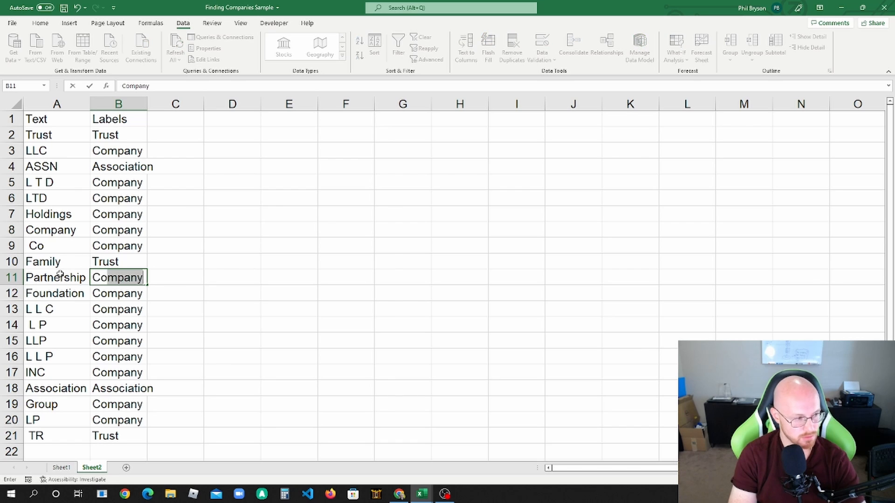
pyautogui.press('Return')
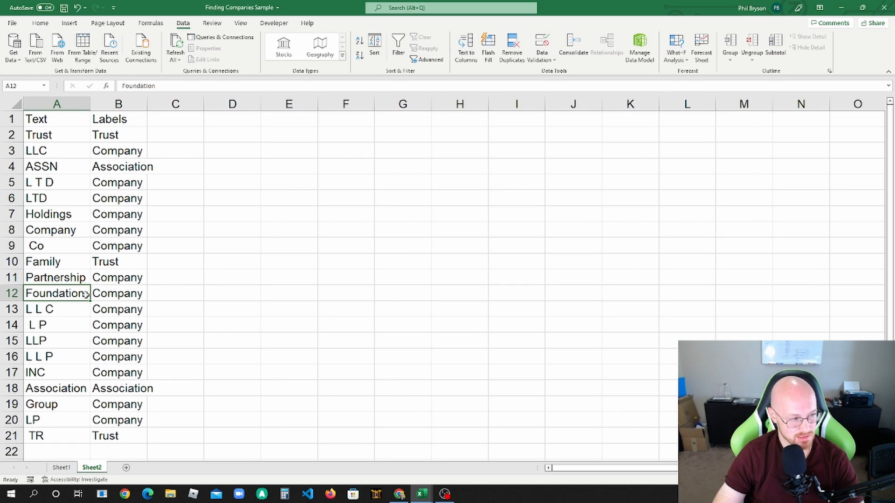
pyautogui.moveTo(11, 293); pyautogui.dragTo(14, 246)
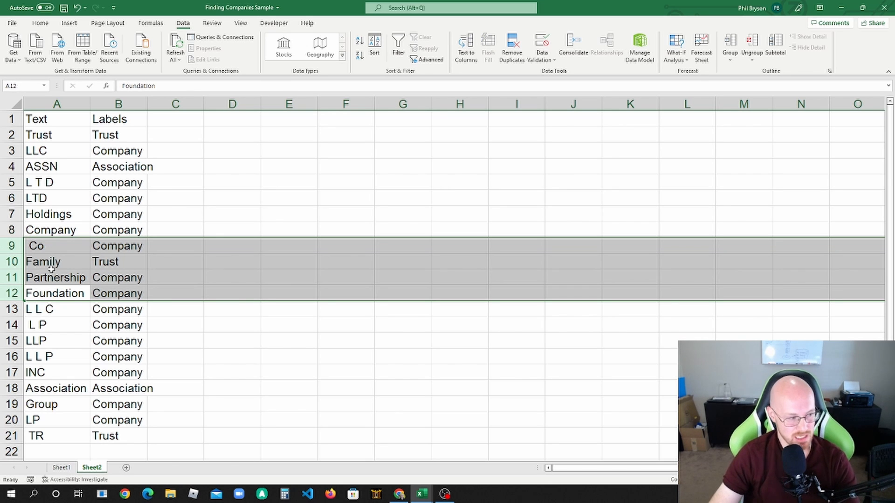
# Step: Check that the INDEX and SEARCH ranges of the label formula in Sheet1's B1610 reach the last keyword row of the Sheet2 table
pyautogui.scroll(-2, 55, 261)
pyautogui.click(68, 354)
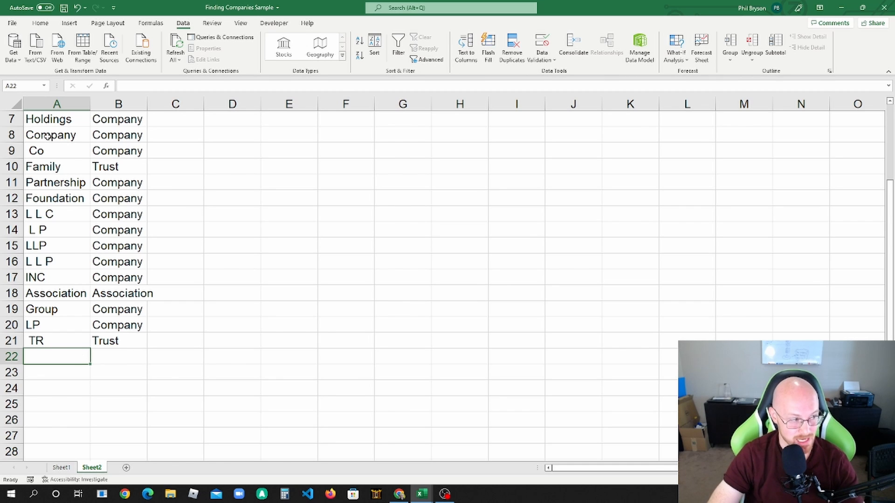
pyautogui.scroll(2, 47, 135)
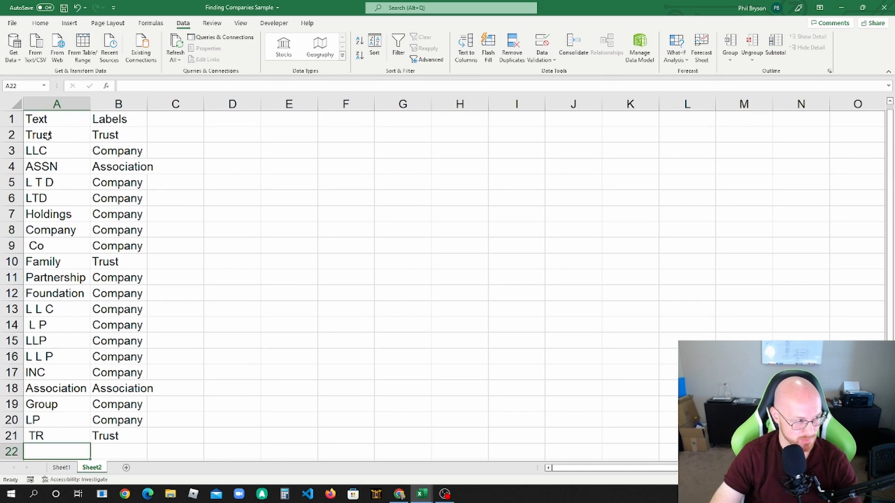
pyautogui.click(61, 468)
pyautogui.click(390, 133)
pyautogui.write('=IFERROR(INDEX(Sheet2!$B$2:$B$21,MATCH(TRUE,ISNUMBER(SEARCH(Sheet2!$A$2:$A$21,A1610)),0)),"")')
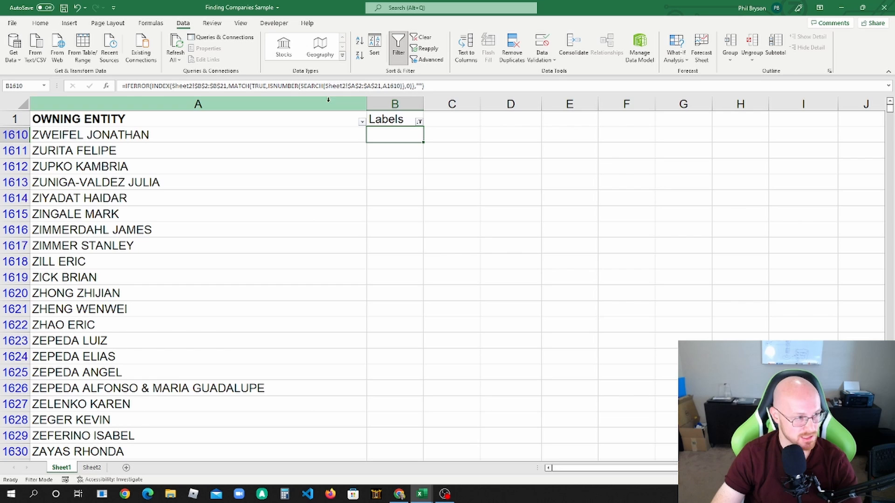
pyautogui.click(218, 84)
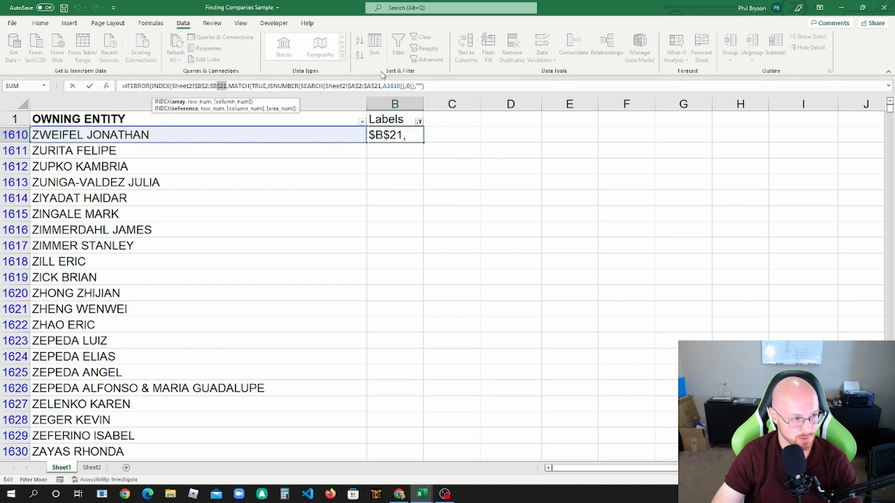
pyautogui.click(381, 86)
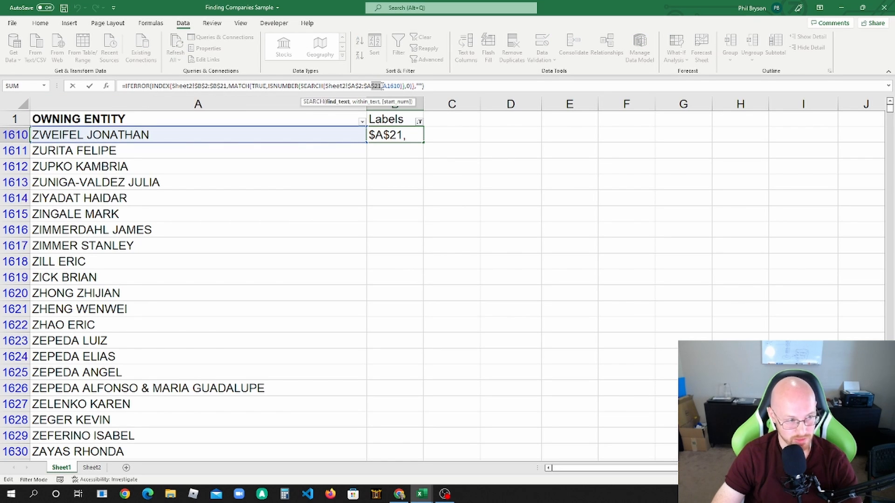
pyautogui.hotkey('ctrl', 'Return')
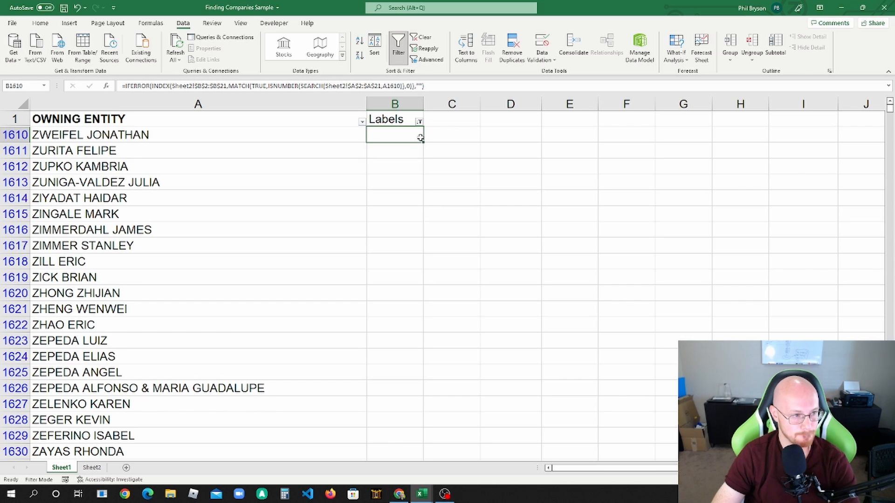
# Step: Fill the label formula from B1610 down the filtered Labels column and reapply the filter showing only blank labels
pyautogui.doubleClick(424, 142)
pyautogui.click(418, 122)
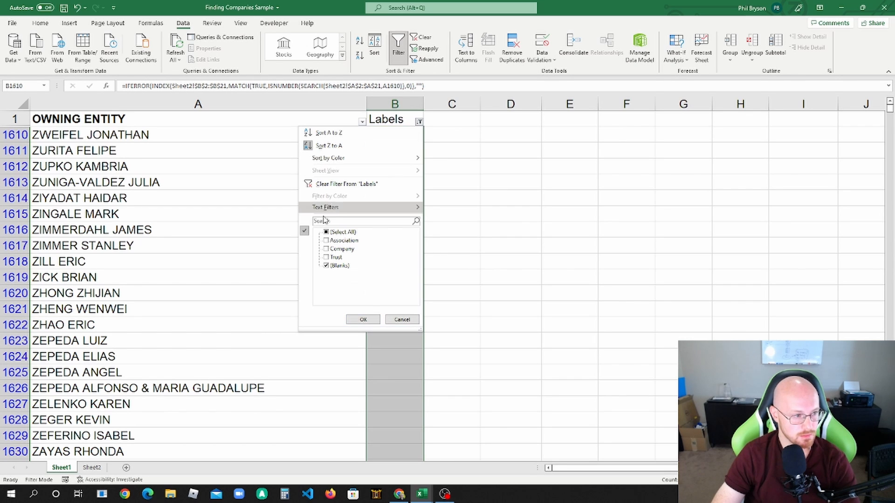
pyautogui.click(326, 232)
pyautogui.click(325, 265)
pyautogui.click(363, 320)
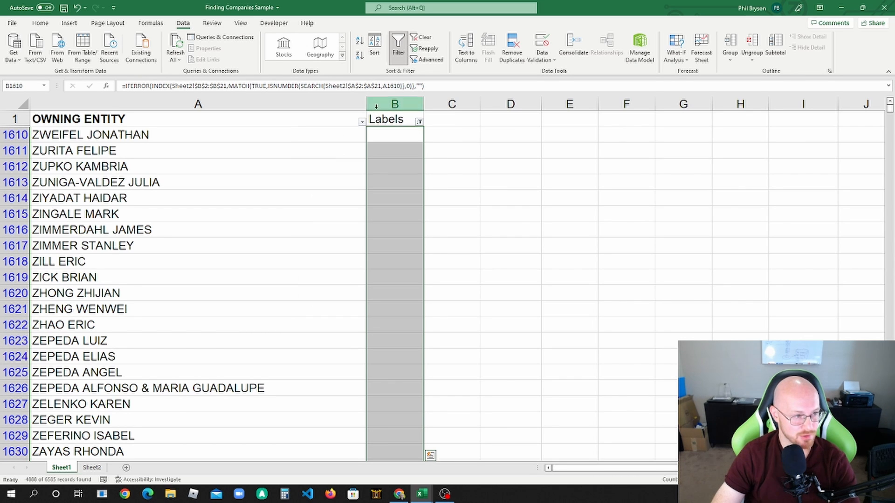
# Step: Show all owning entities again by selecting every value in the Labels column filter
pyautogui.click(419, 121)
pyautogui.click(326, 231)
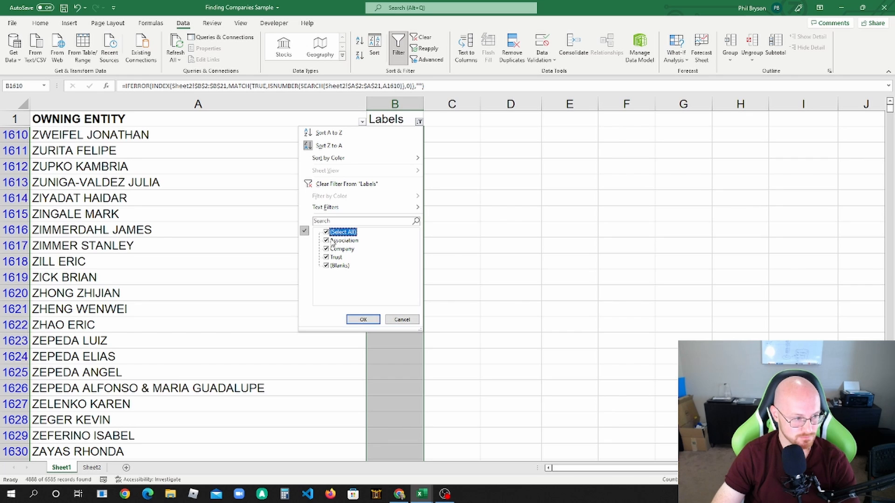
pyautogui.click(363, 320)
pyautogui.click(357, 168)
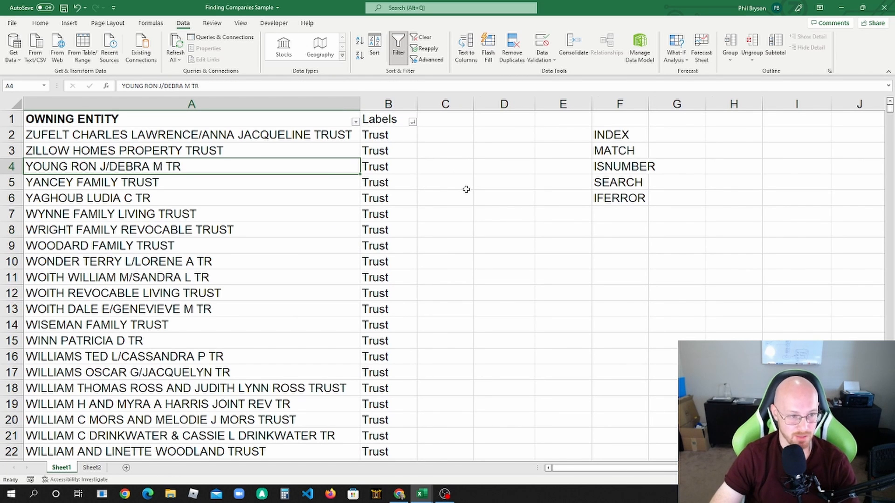
# Step: Review the keywords and labels in the Sheet2 table down to the TR entry
pyautogui.click(92, 467)
pyautogui.click(169, 313)
pyautogui.scroll(-2, 140, 349)
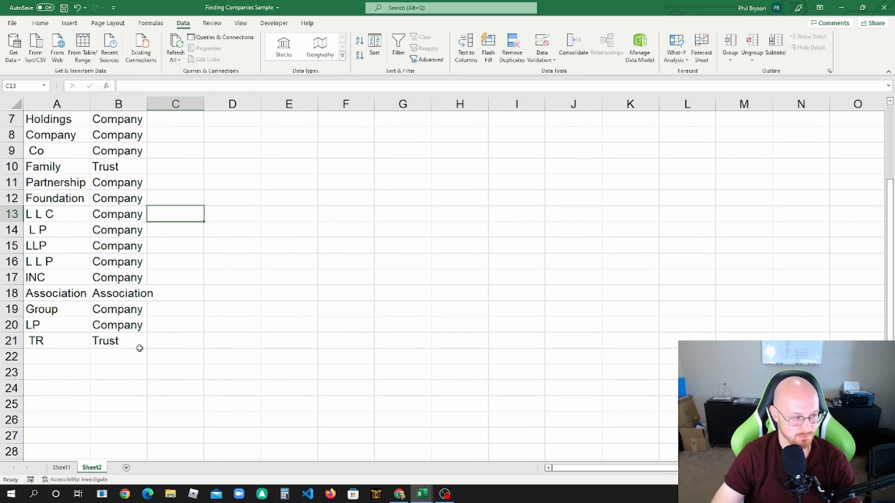
pyautogui.moveTo(130, 341); pyautogui.dragTo(56, 127)
# Step: Examine the label formula in Sheet1's B2, covering its A2 reference, the Sheet2 SEARCH range and the INDEX range, leaving it as is
pyautogui.click(61, 468)
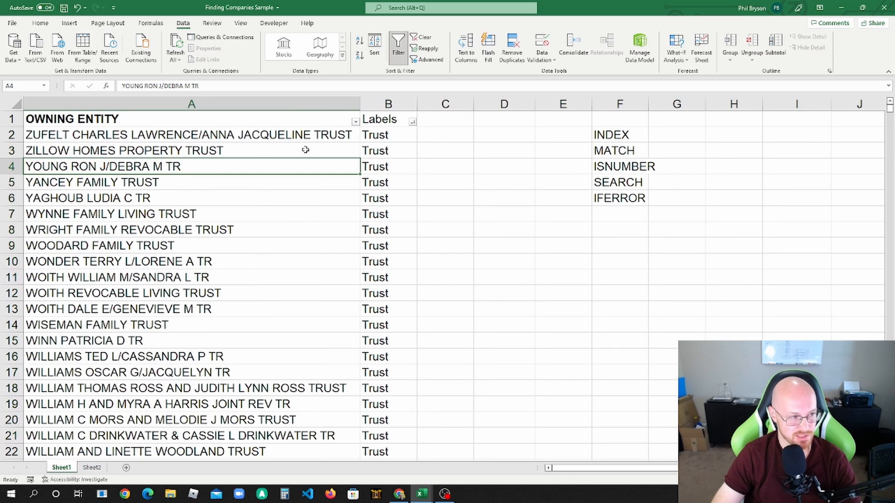
pyautogui.click(396, 138)
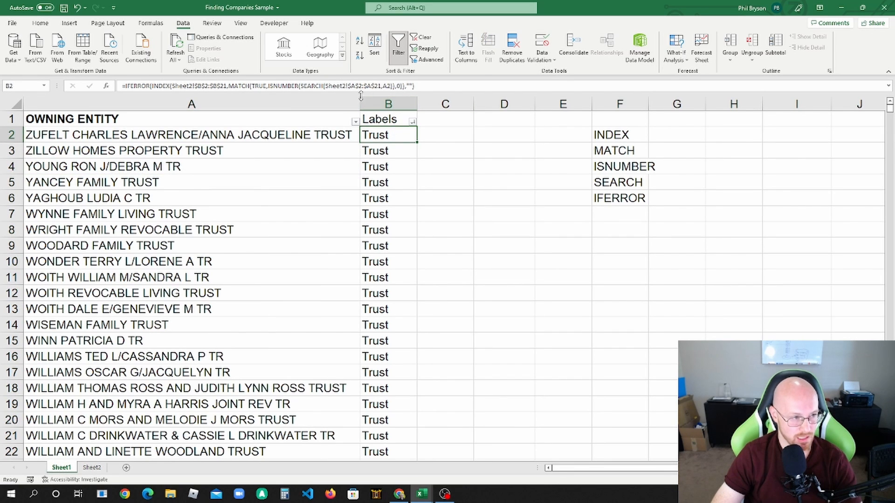
pyautogui.click(375, 87)
pyautogui.click(394, 85)
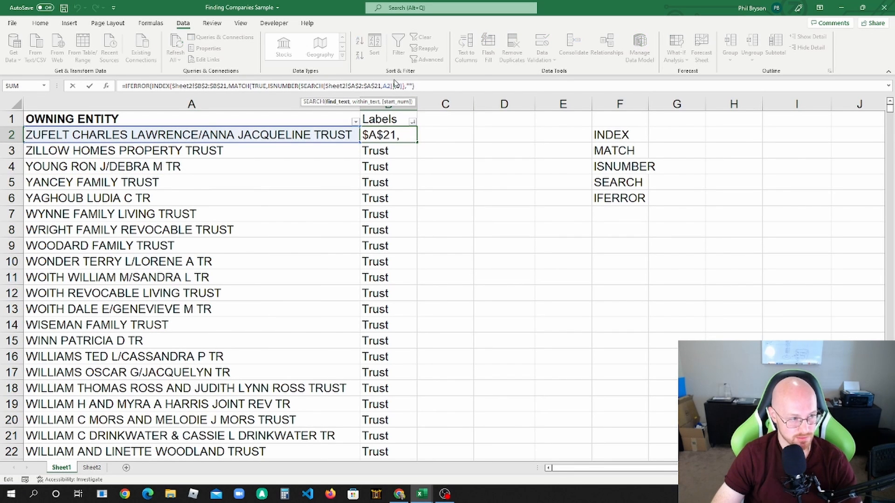
pyautogui.doubleClick(387, 86)
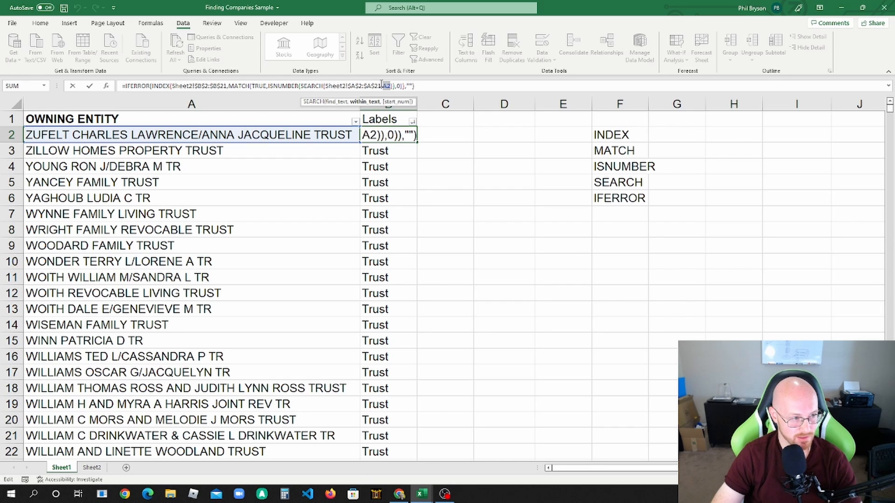
pyautogui.moveTo(381, 85); pyautogui.dragTo(333, 86)
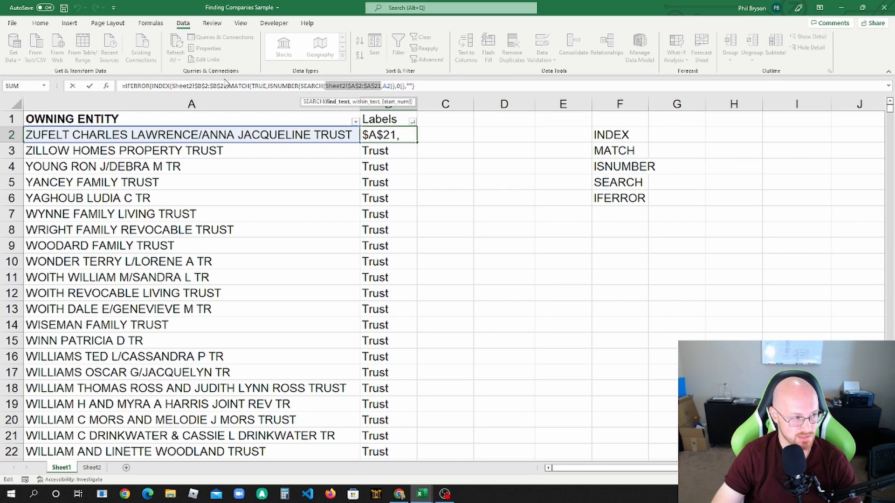
pyautogui.moveTo(227, 86); pyautogui.dragTo(172, 86)
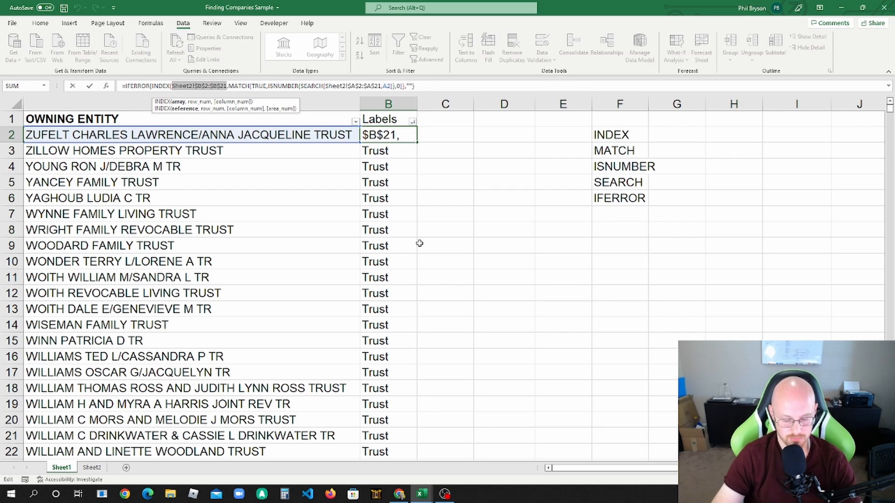
pyautogui.press('Return')
pyautogui.scroll(-9, 419, 244)
pyautogui.scroll(9, 383, 254)
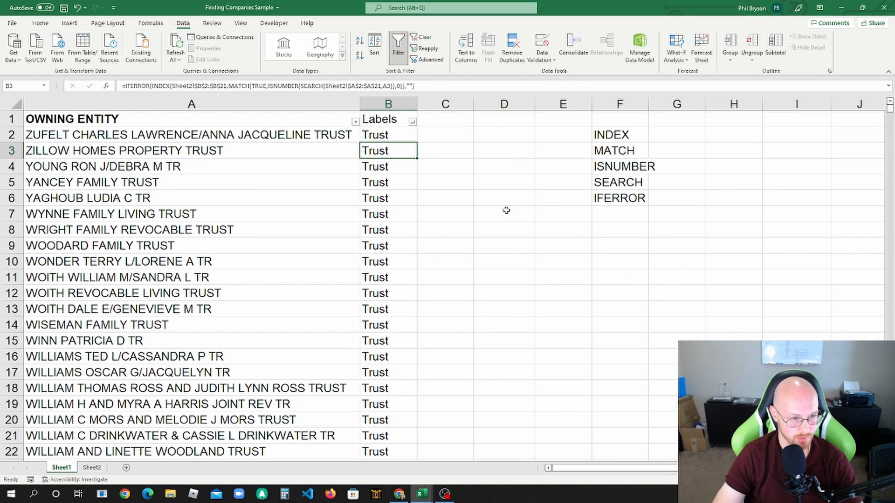